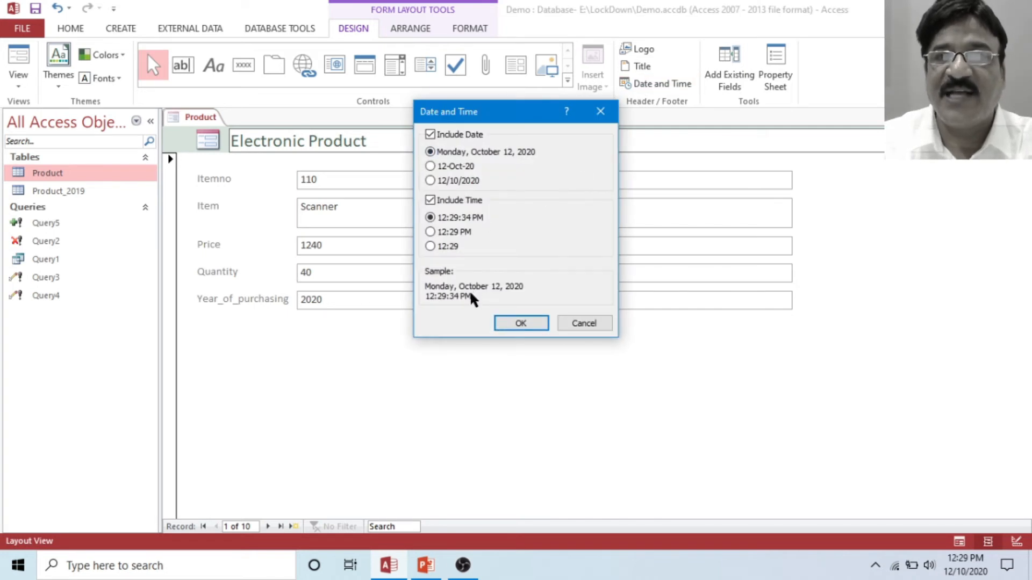
# Insert the date and time in the form header, using the long date and 12-hour time with seconds, and change the theme colour set
pyautogui.click(521, 323)
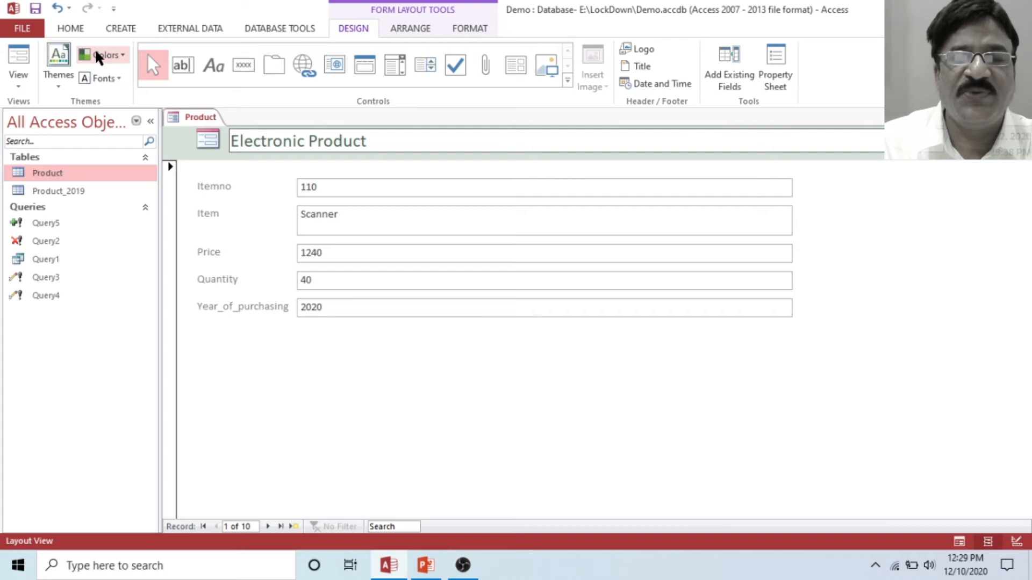
pyautogui.click(125, 57)
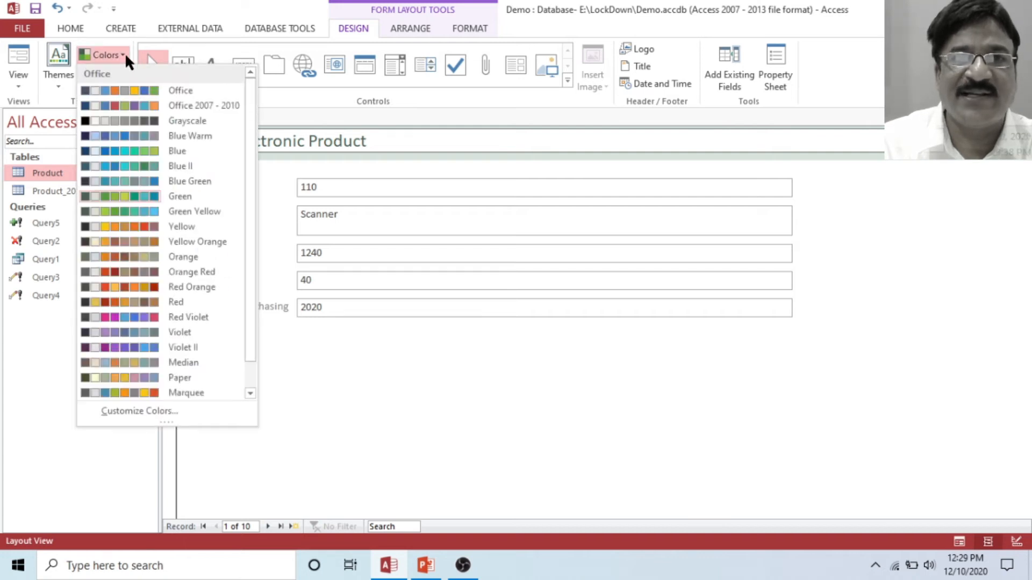
pyautogui.click(149, 166)
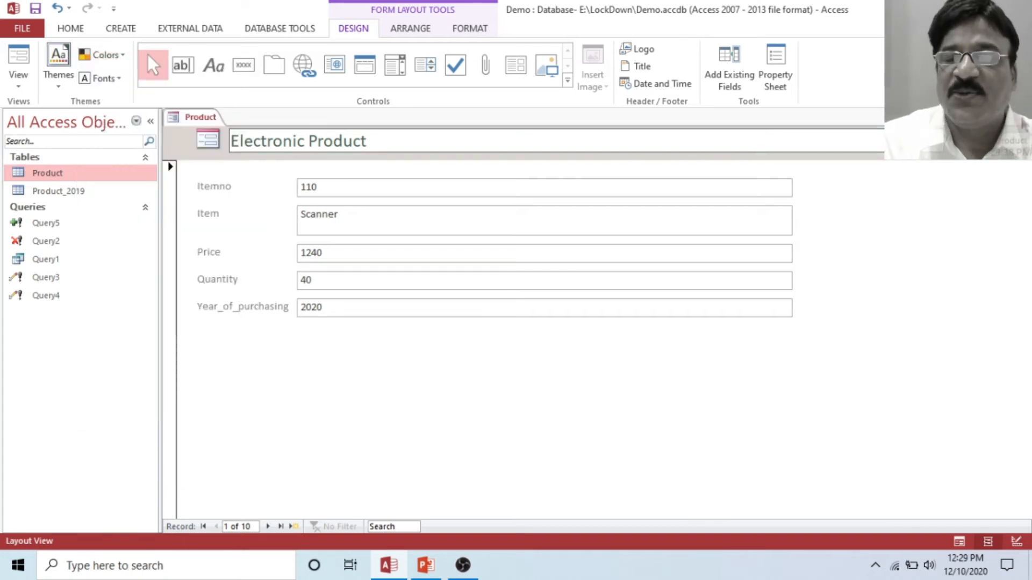
# Close the Electronic Product form, saving its design changes under the form name Form1
pyautogui.click(1022, 120)
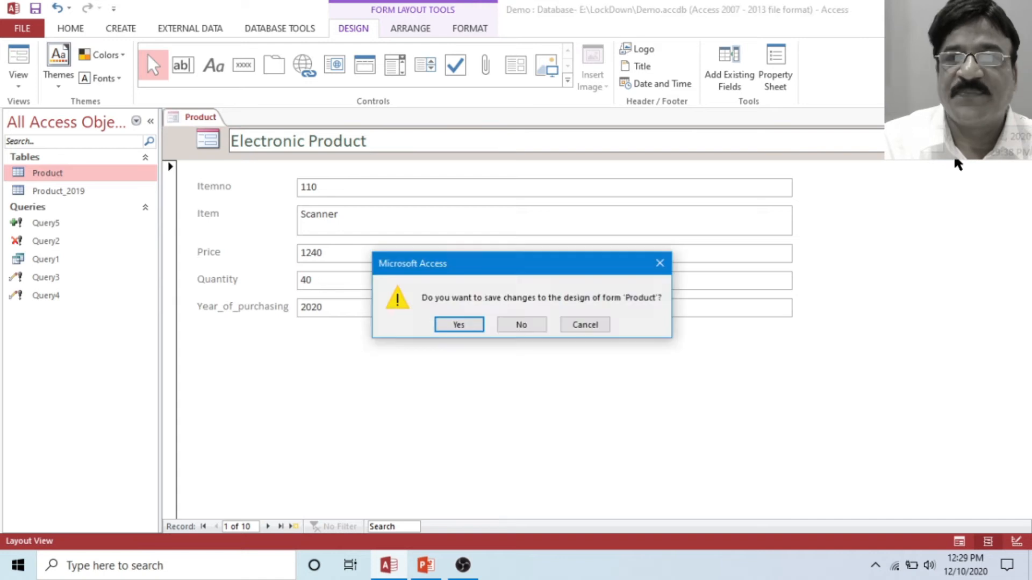
pyautogui.click(460, 325)
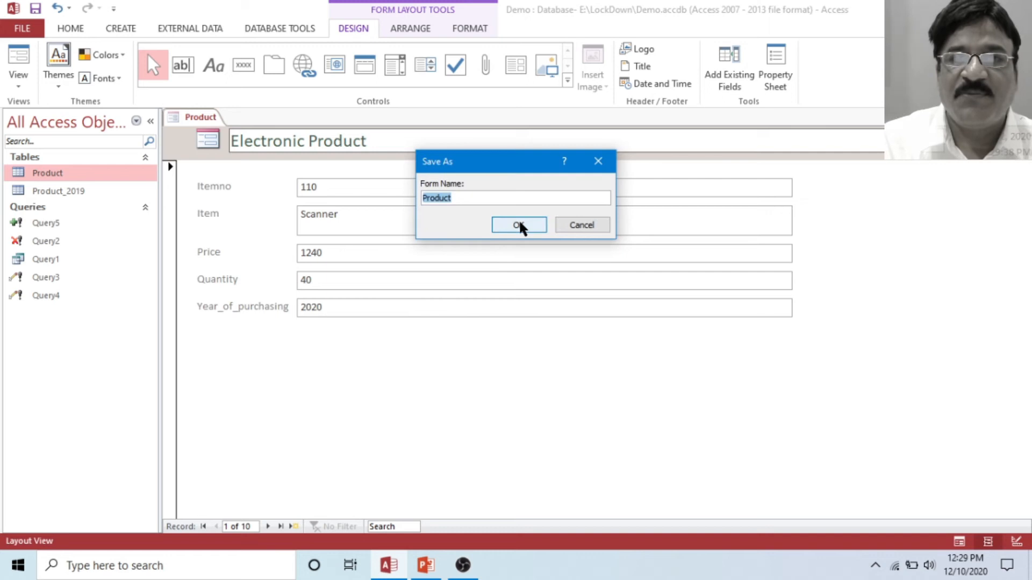
pyautogui.write('Form1')
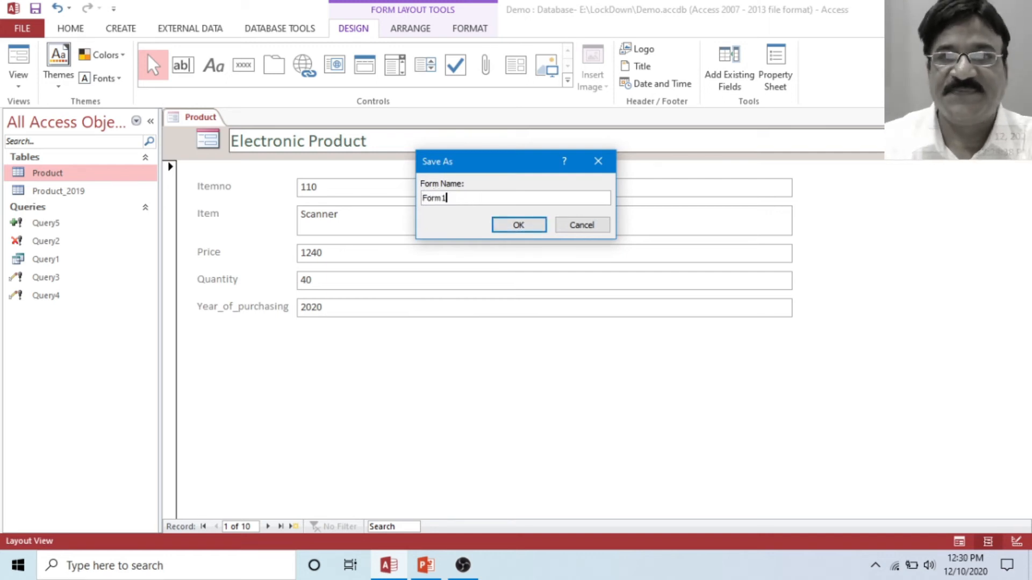
pyautogui.click(512, 226)
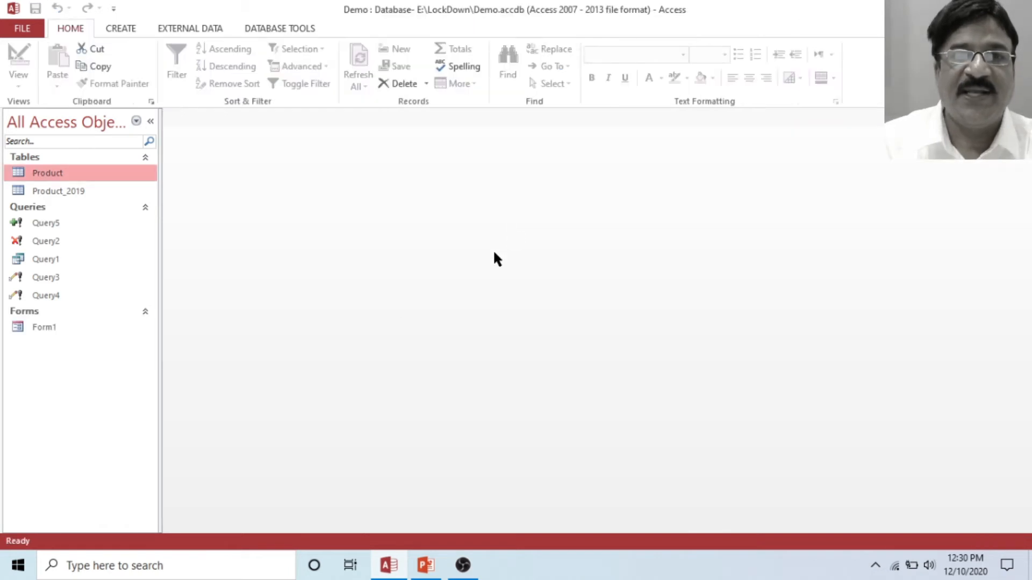
# Open Form1, go to its last record and start a new blank record
pyautogui.doubleClick(43, 327)
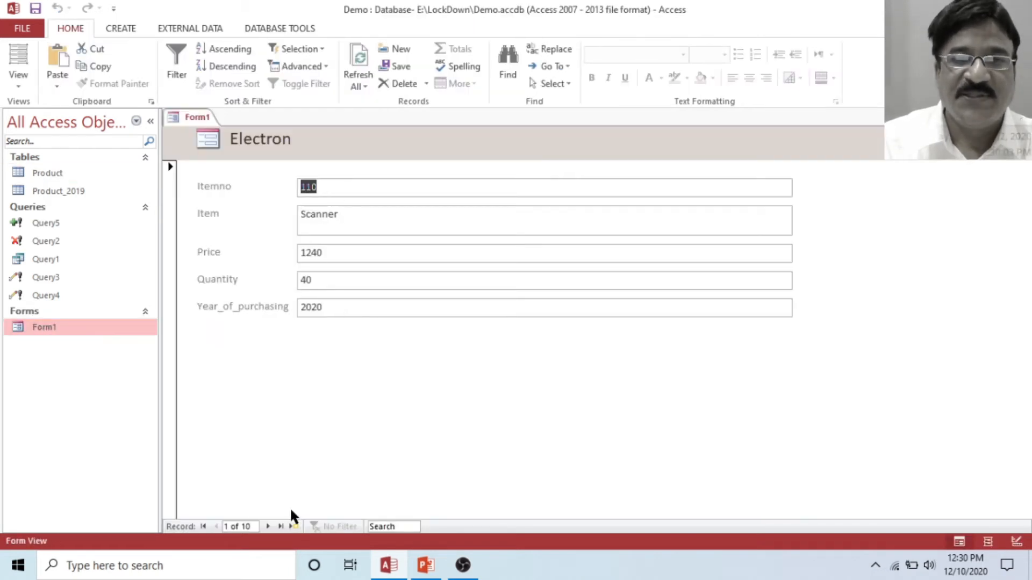
pyautogui.click(280, 529)
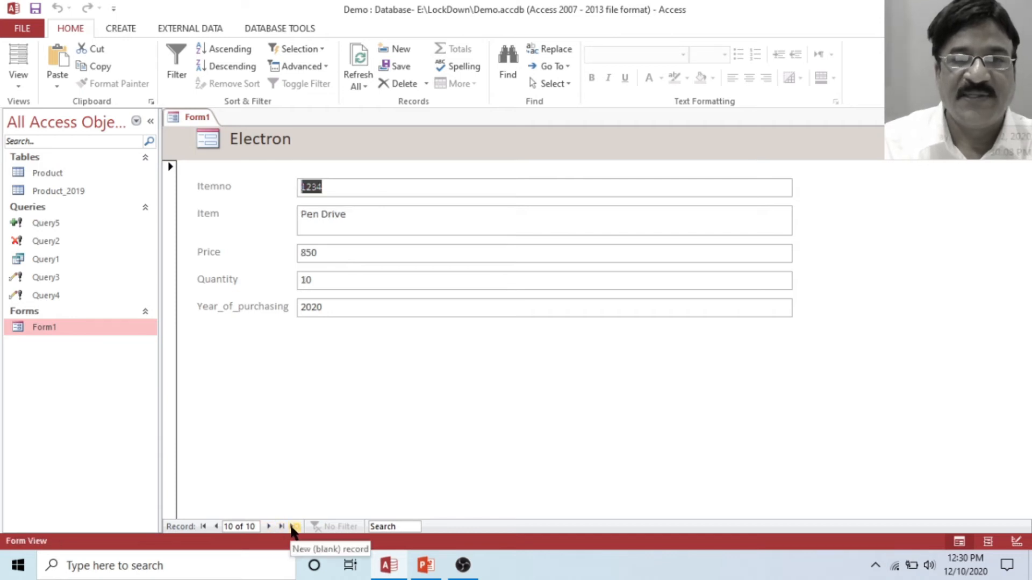
pyautogui.click(292, 526)
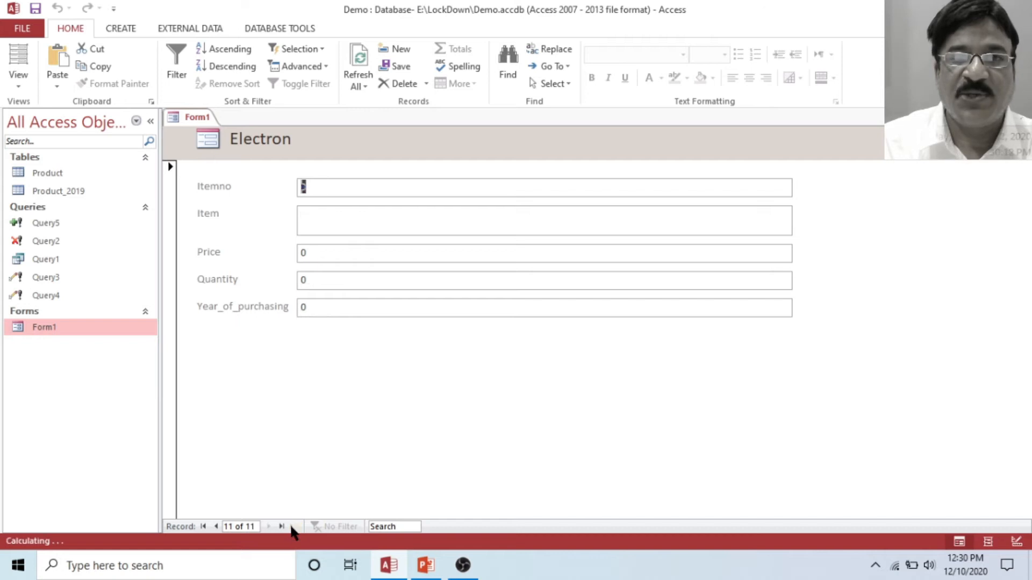
# Enter the new record with Itemno 890, Item CPU, Price 6000, Quantity 10 and Year_of_purchasing 2020, and move off it to save it
pyautogui.write('890')
pyautogui.press('Tab')
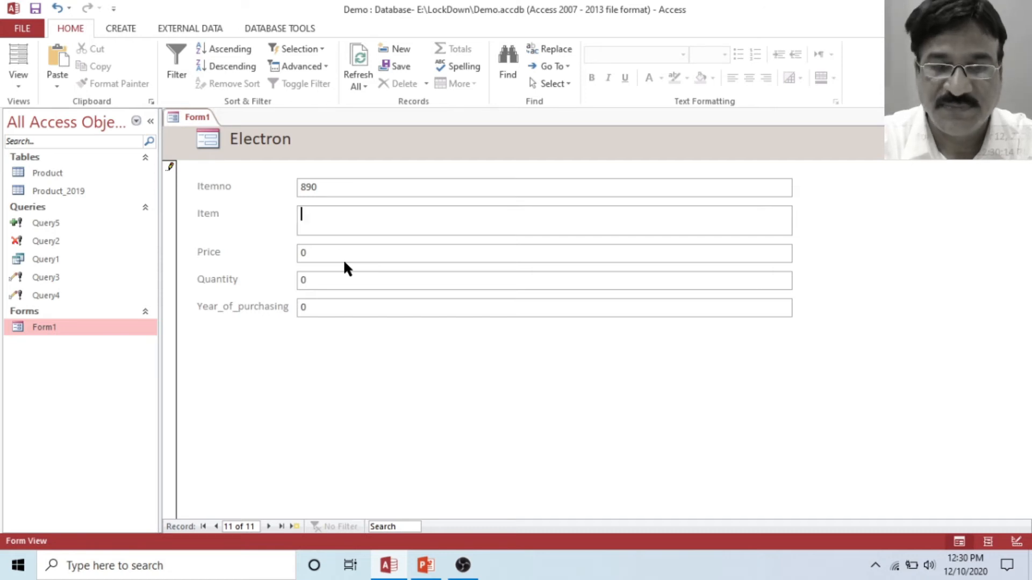
pyautogui.write('CPU')
pyautogui.press('Tab')
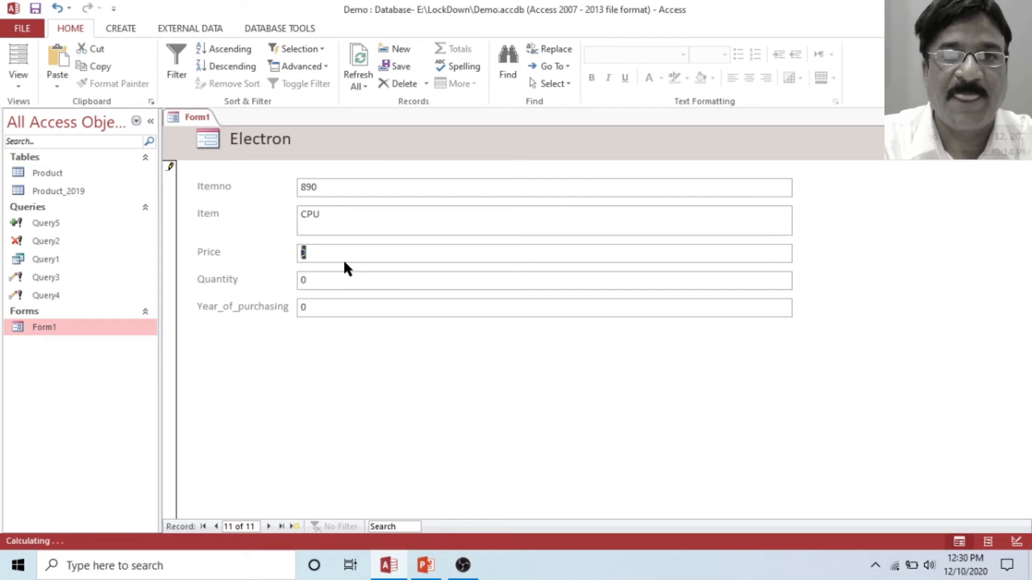
pyautogui.write('6000')
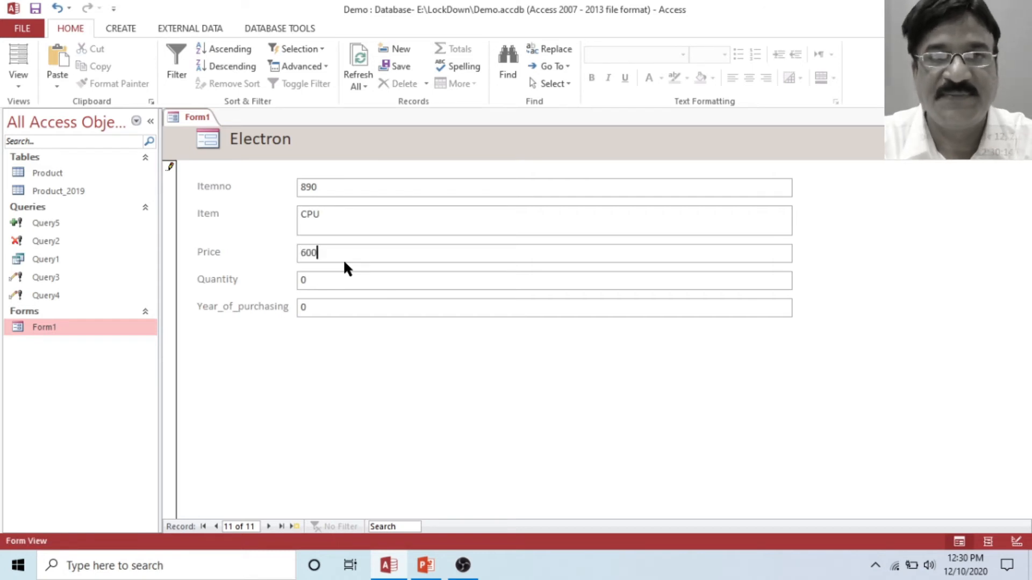
pyautogui.press('Tab')
pyautogui.write('10')
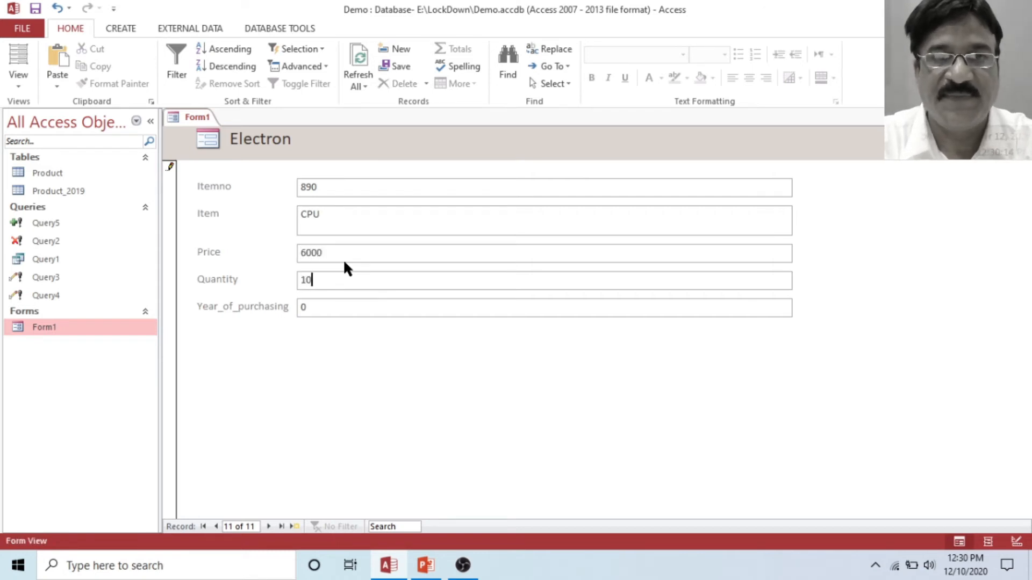
pyautogui.press('Tab')
pyautogui.write('2020')
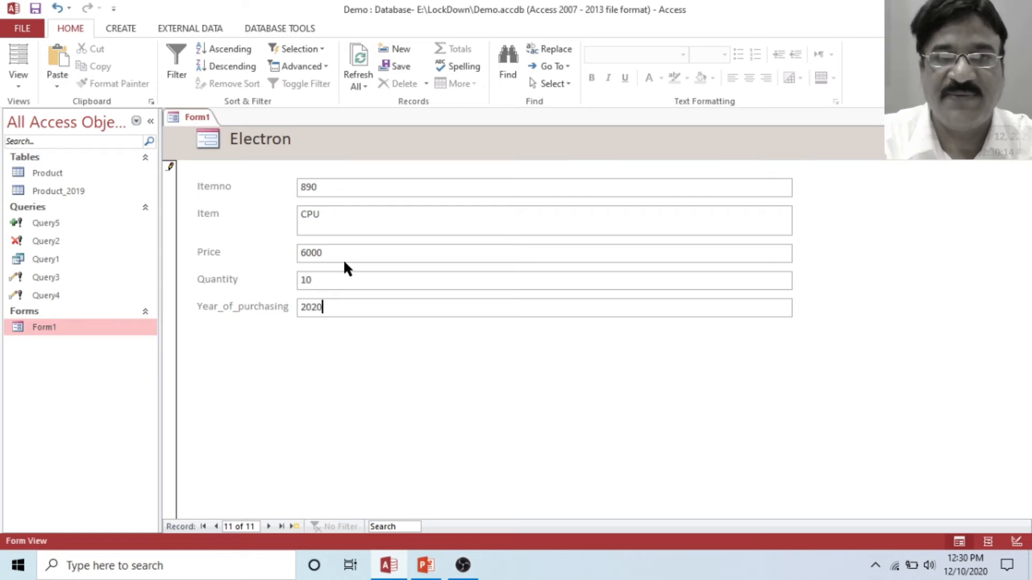
pyautogui.click(203, 527)
pyautogui.click(293, 526)
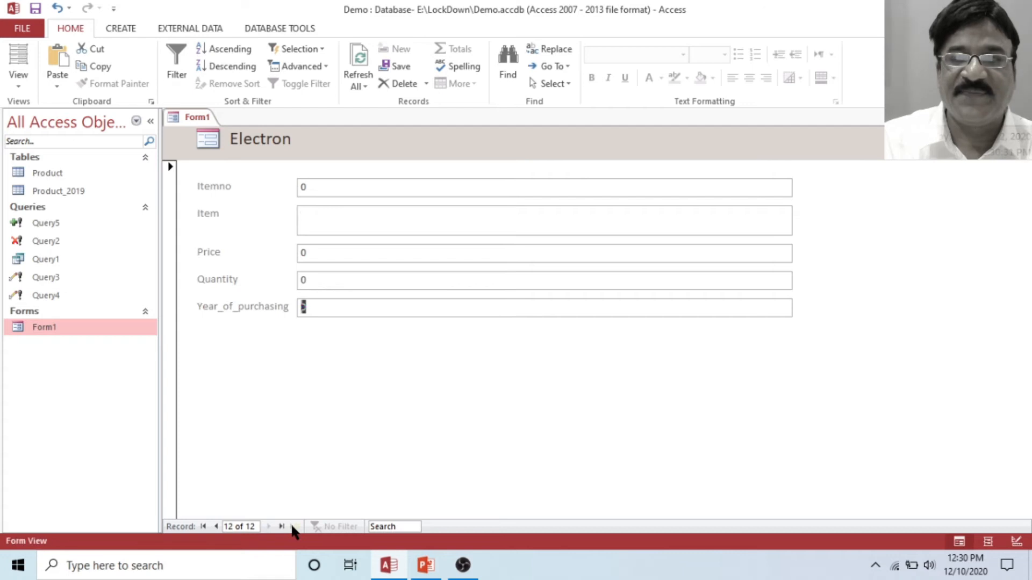
# Close Form1, check the Product table for the newly added CPU record, and close the table
pyautogui.click(1023, 117)
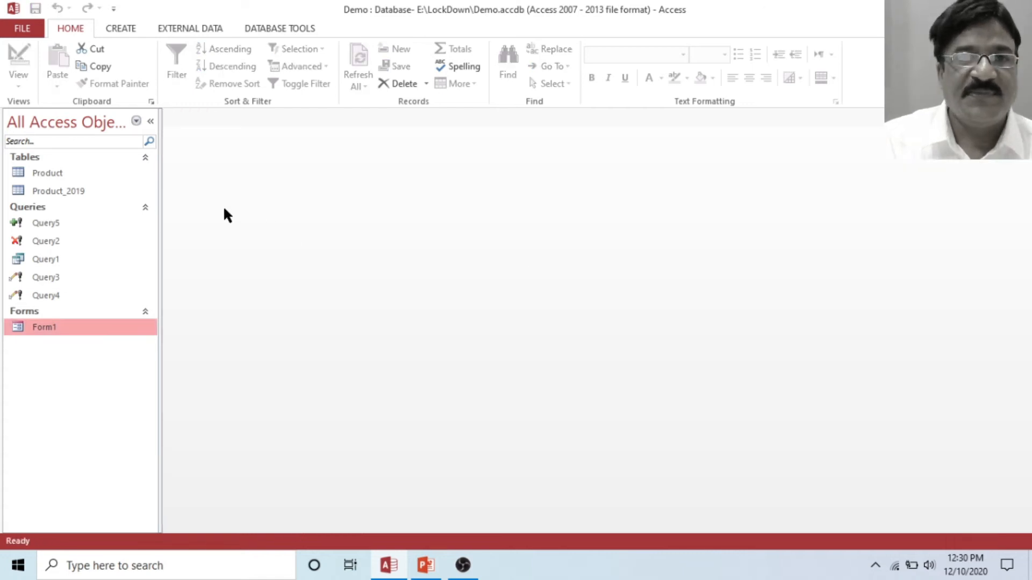
pyautogui.doubleClick(55, 175)
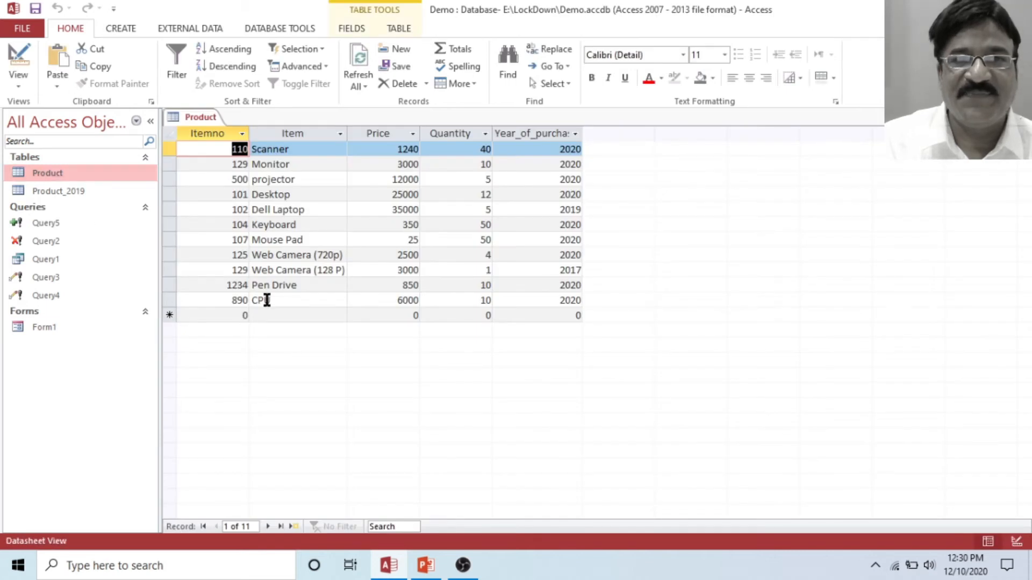
pyautogui.click(1023, 117)
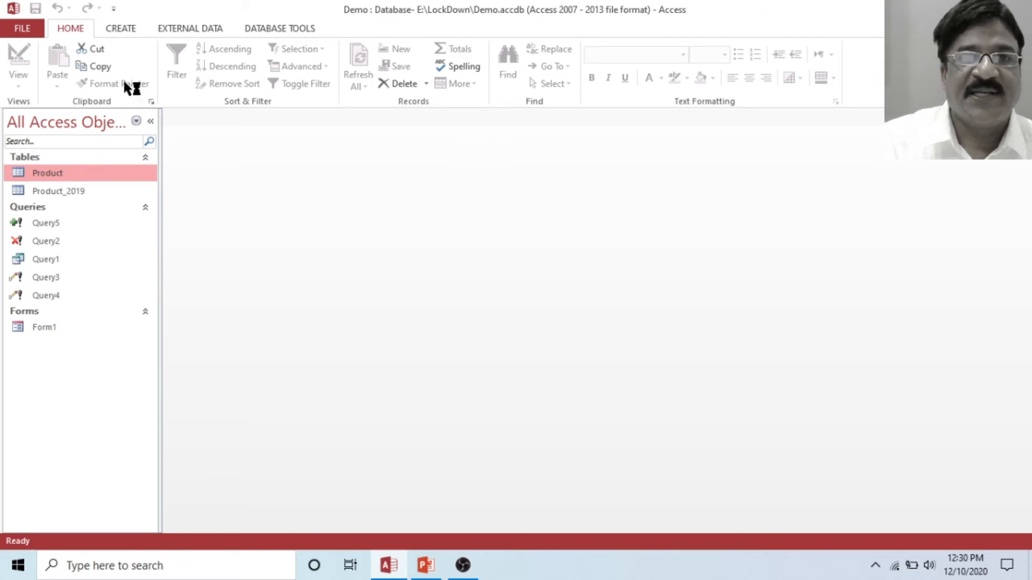
# Start the Form Wizard on the Product table, include all its fields and continue to the layout choice
pyautogui.click(122, 28)
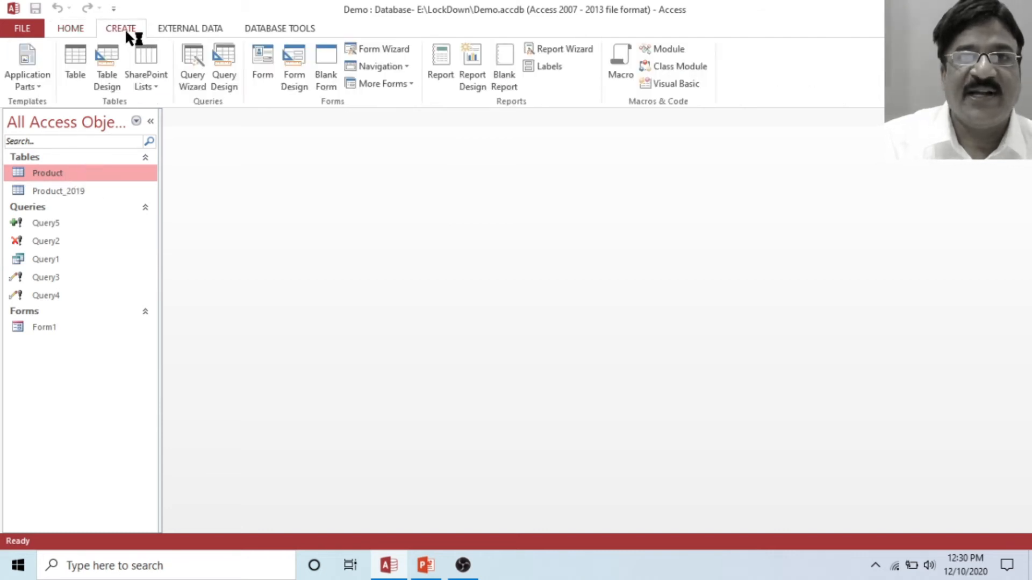
pyautogui.click(377, 49)
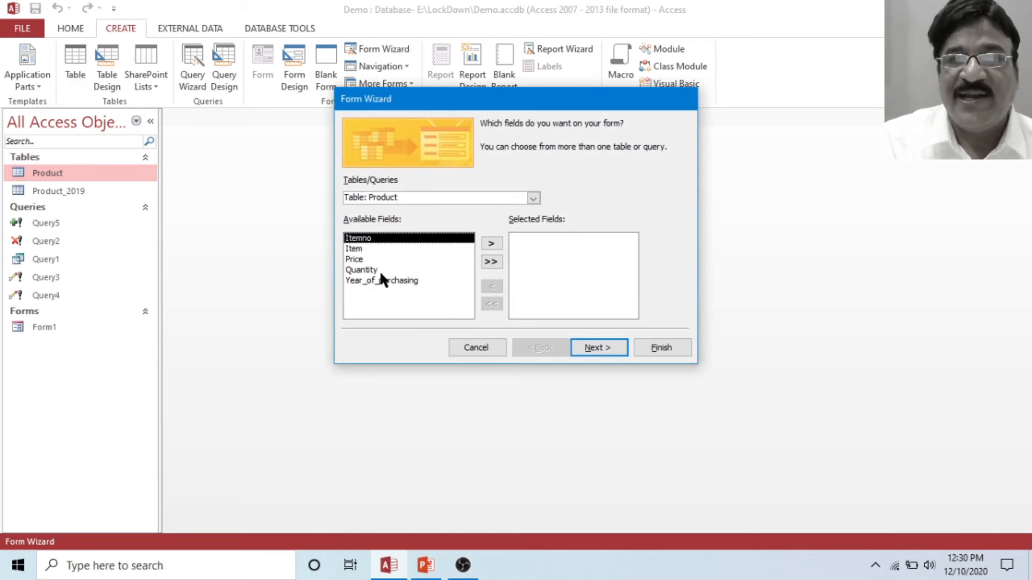
pyautogui.click(487, 263)
pyautogui.click(597, 348)
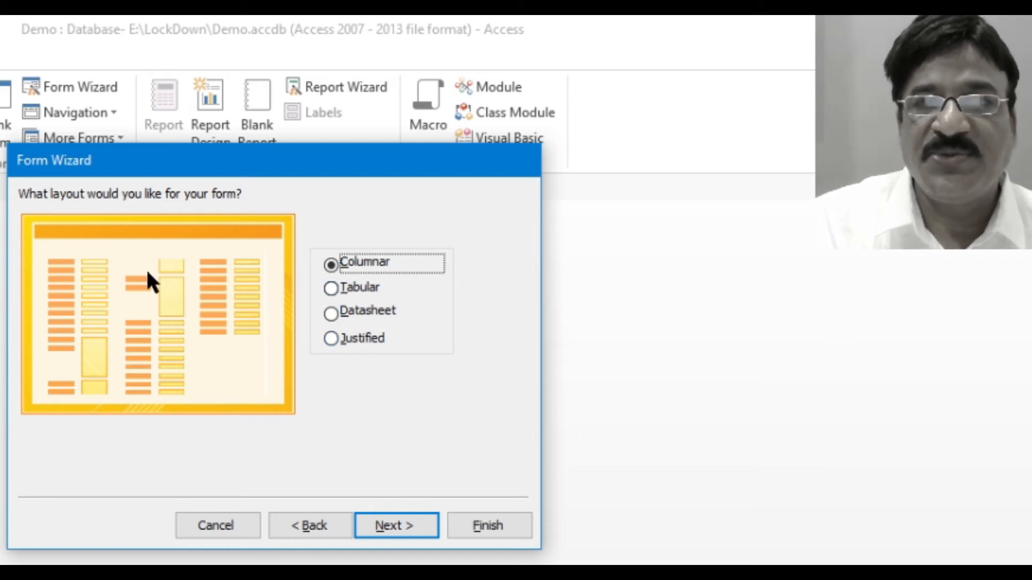
# Preview the Tabular, Datasheet and Justified form layouts and settle on Columnar
pyautogui.click(359, 288)
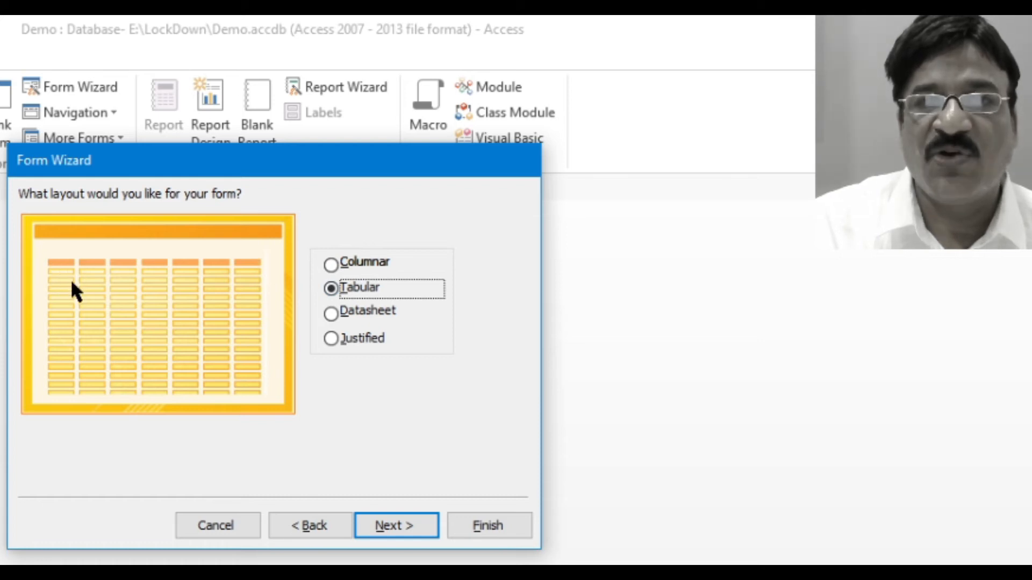
pyautogui.click(349, 315)
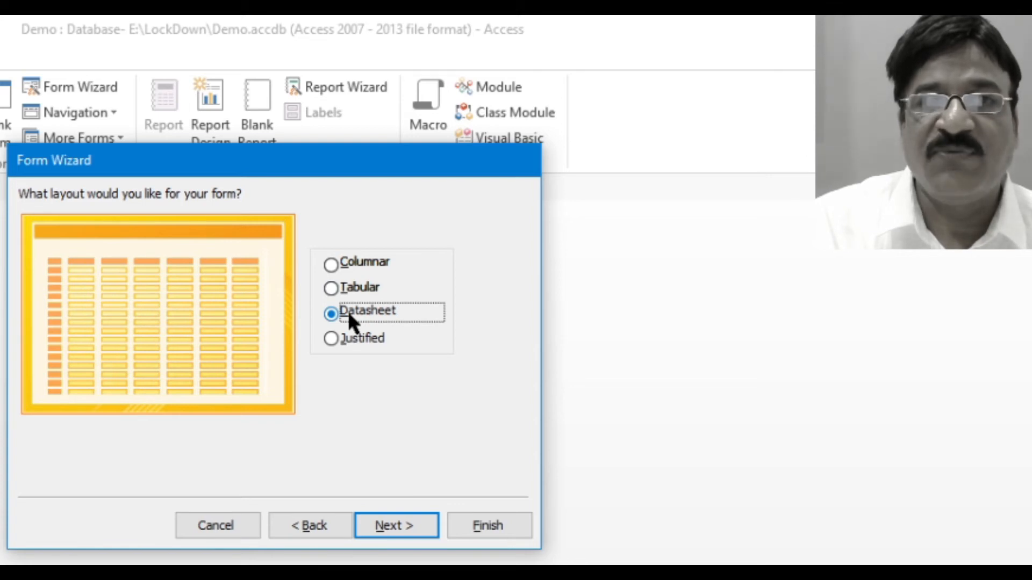
pyautogui.click(346, 339)
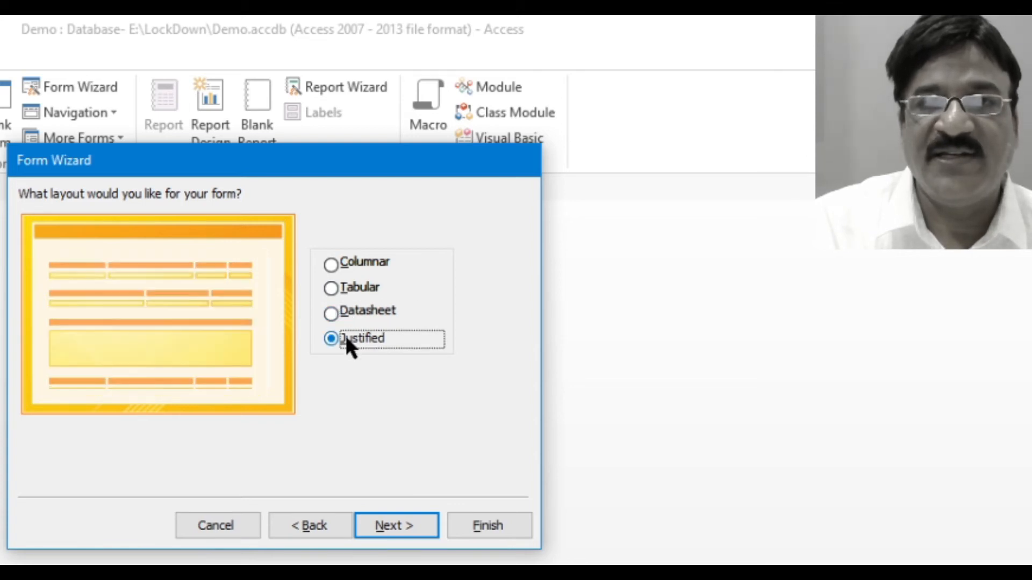
pyautogui.click(330, 263)
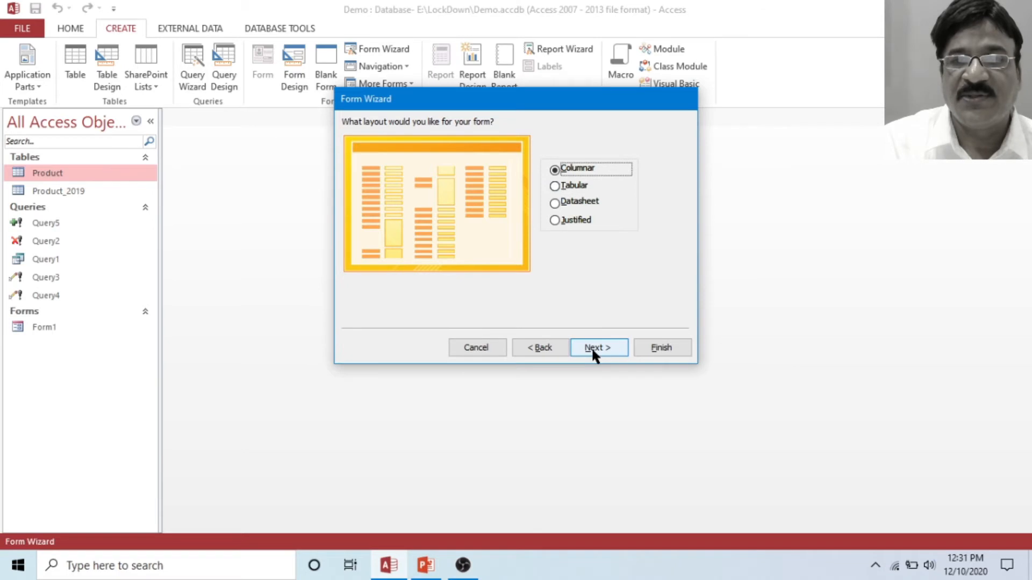
# Title the columnar form Form2 and finish the wizard, opening the form to view or enter information
pyautogui.click(396, 525)
pyautogui.doubleClick(494, 140)
pyautogui.write('Form2')
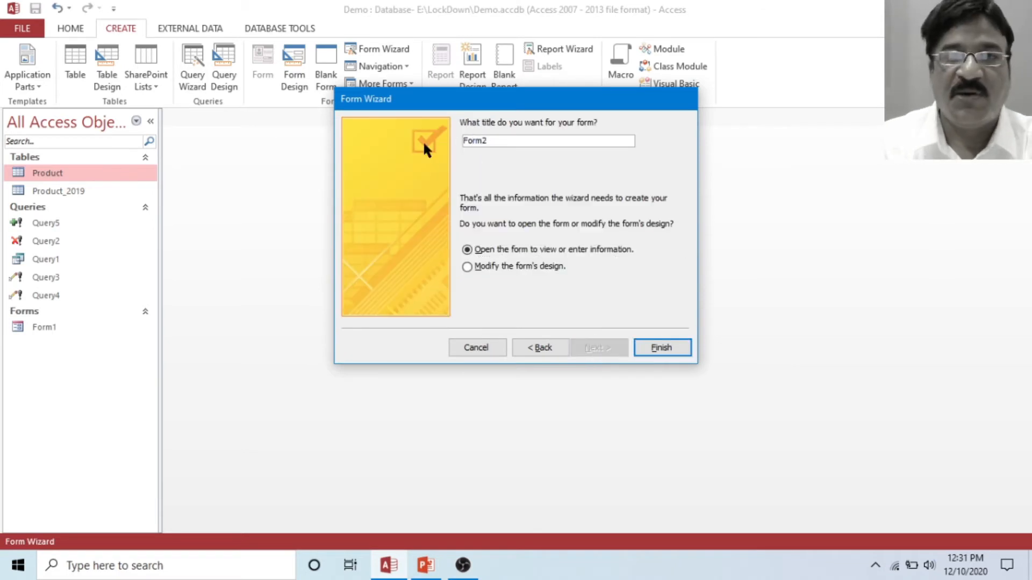
pyautogui.click(657, 345)
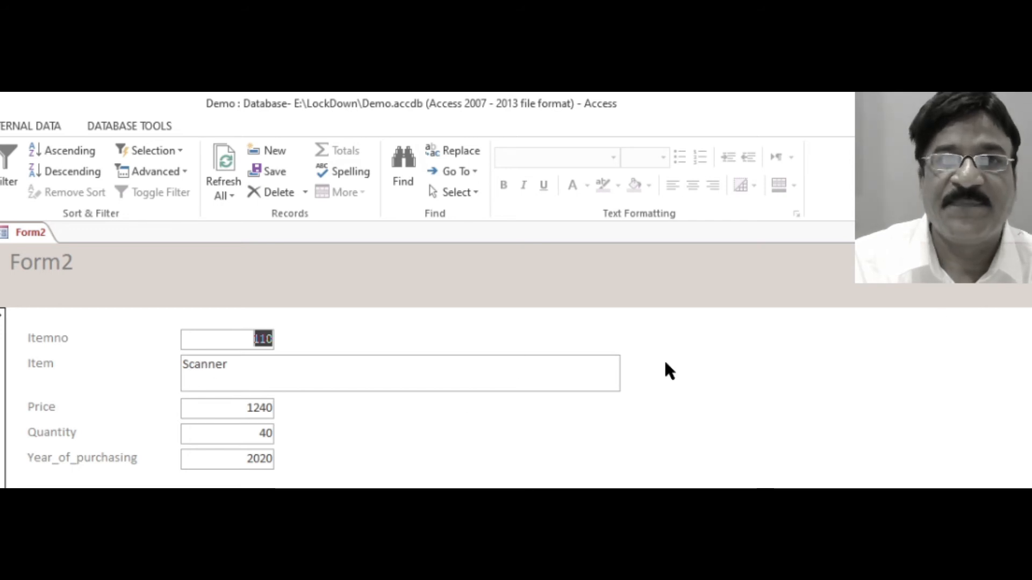
# Go to a new record in Form2 and enter Itemno 1670, Item Monitor and Price 1200
pyautogui.click(376, 387)
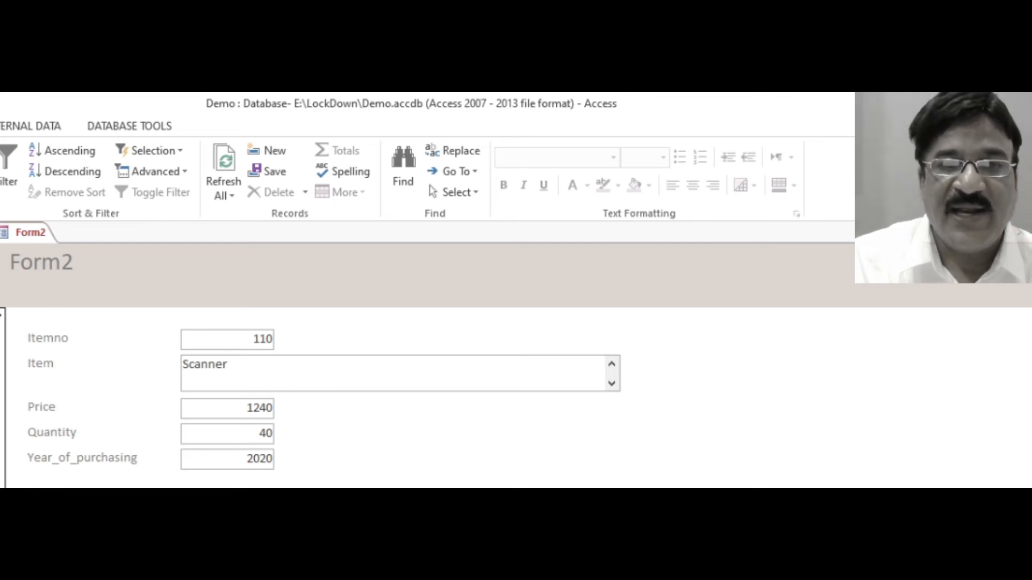
pyautogui.press('pagedown')
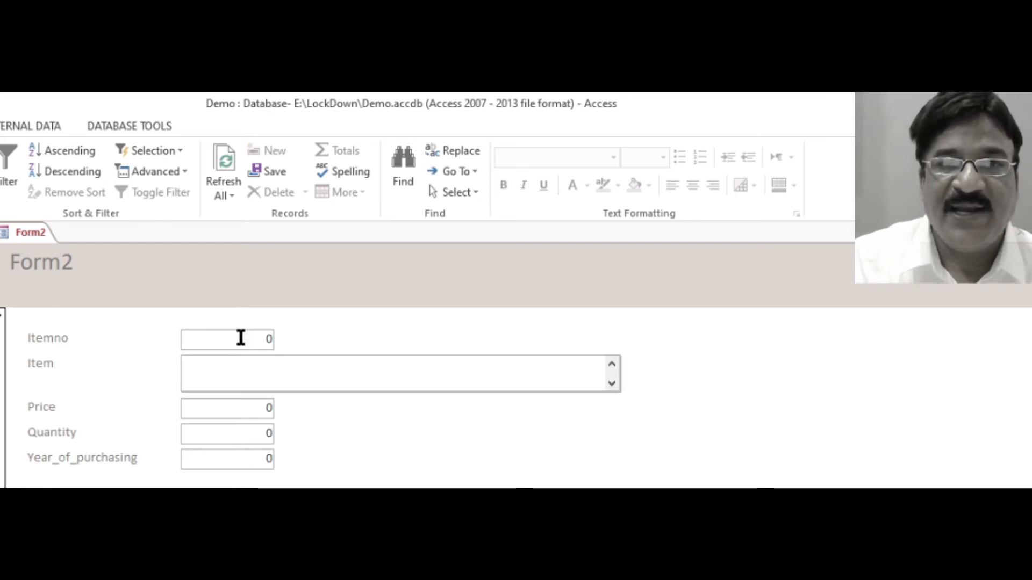
pyautogui.click(267, 337)
pyautogui.write('167')
pyautogui.press('Tab')
pyautogui.write('Monitor')
pyautogui.press('Tab')
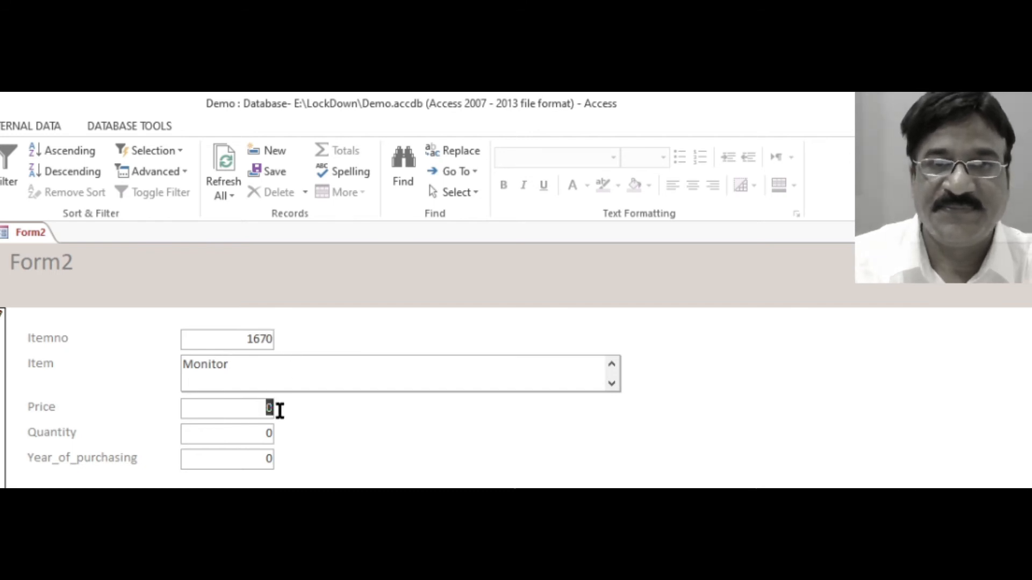
pyautogui.write('1200')
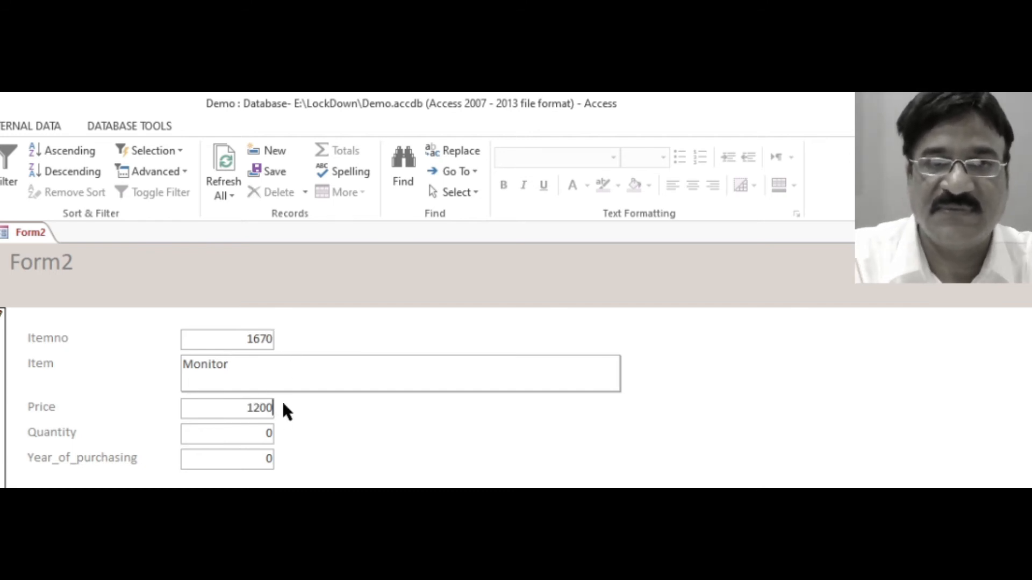
# Extend the new record's item name to Monitor 15" and set its quantity to 100
pyautogui.click(240, 366)
pyautogui.write('1')
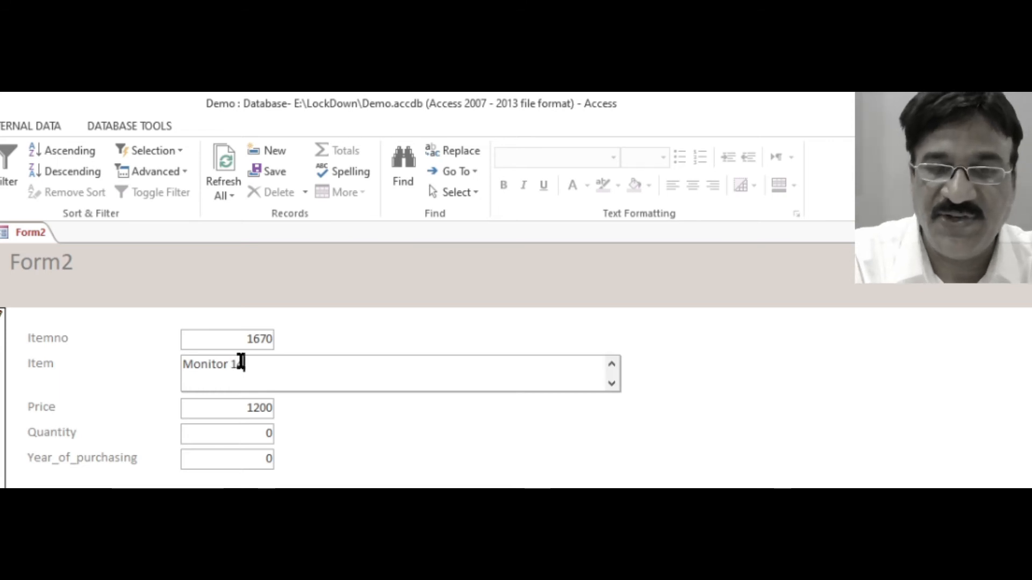
pyautogui.write('5"')
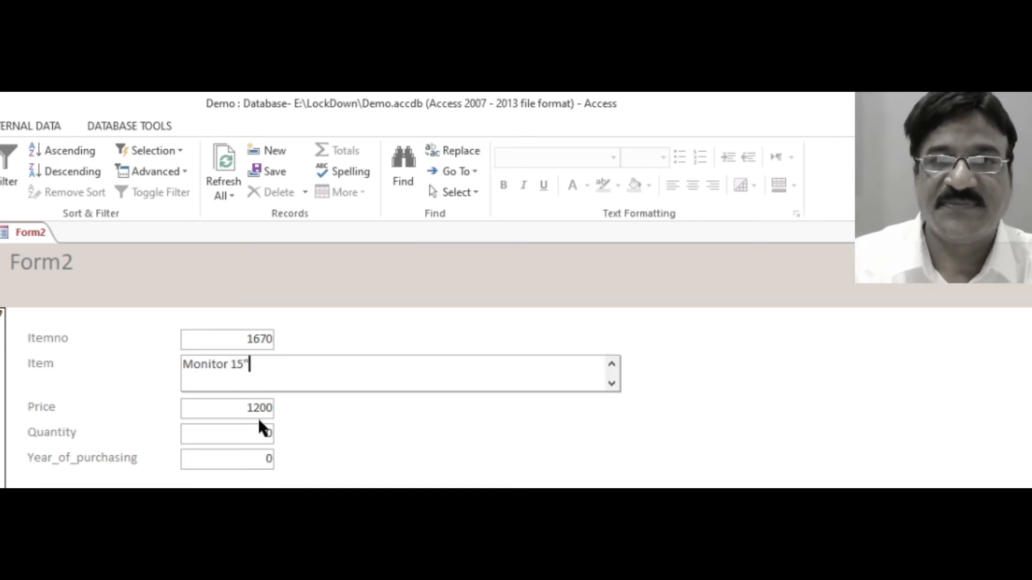
pyautogui.click(253, 433)
pyautogui.write('100')
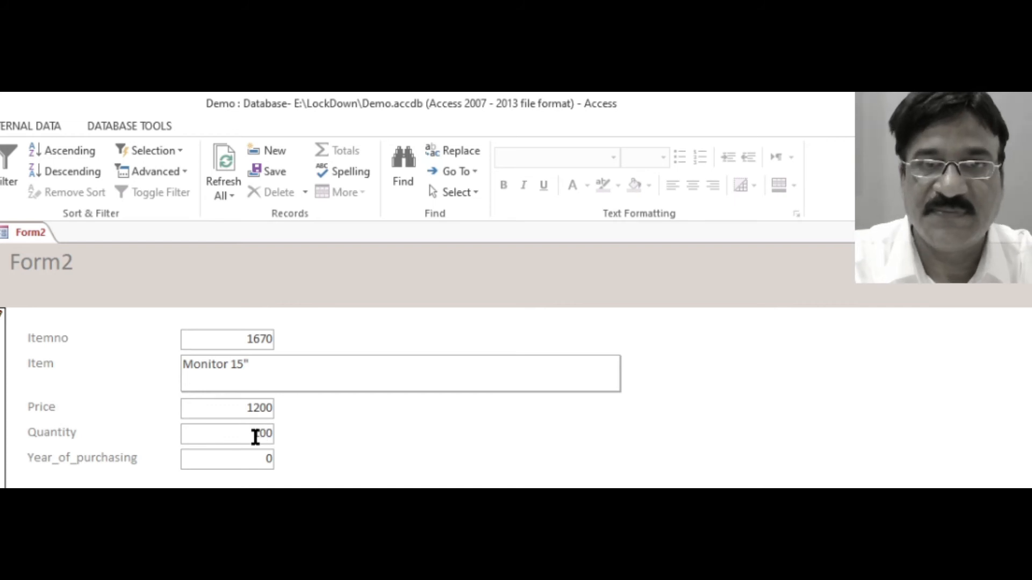
# Correct the Monitor 15" record's quantity to 10, set Year_of_purchasing to 2020, and close Form2
pyautogui.press('Delete')
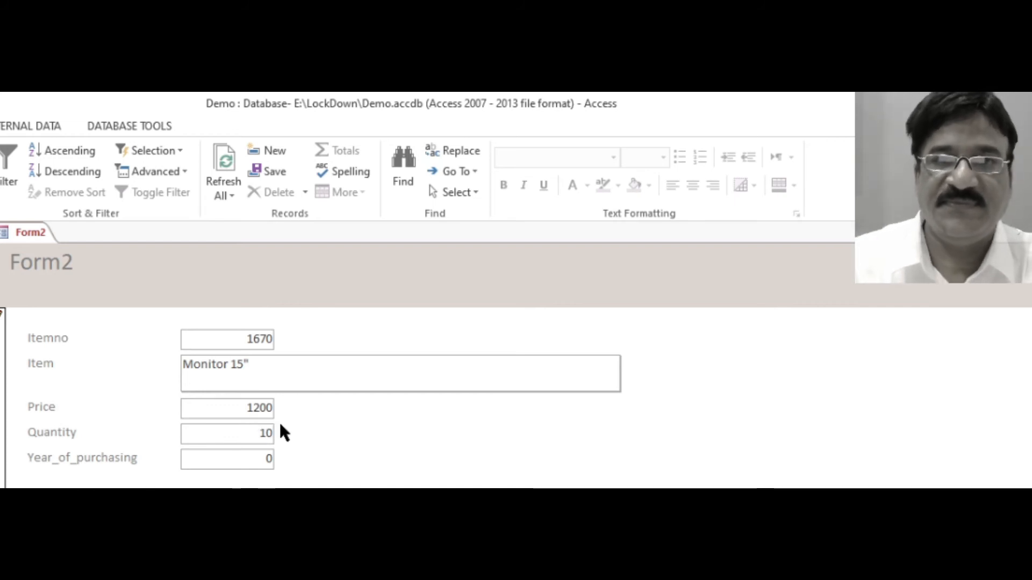
pyautogui.doubleClick(257, 456)
pyautogui.write('2020')
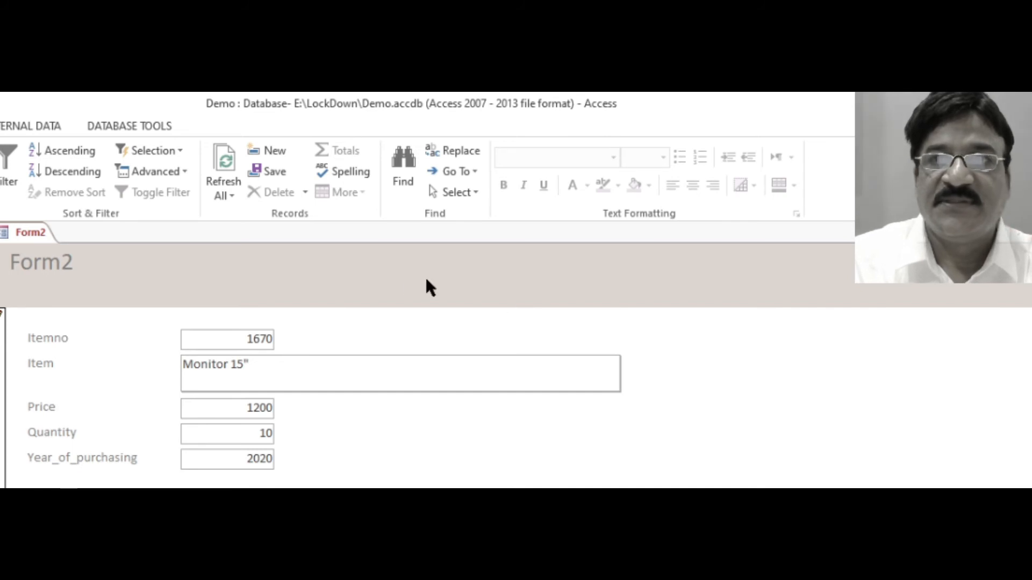
pyautogui.click(1020, 233)
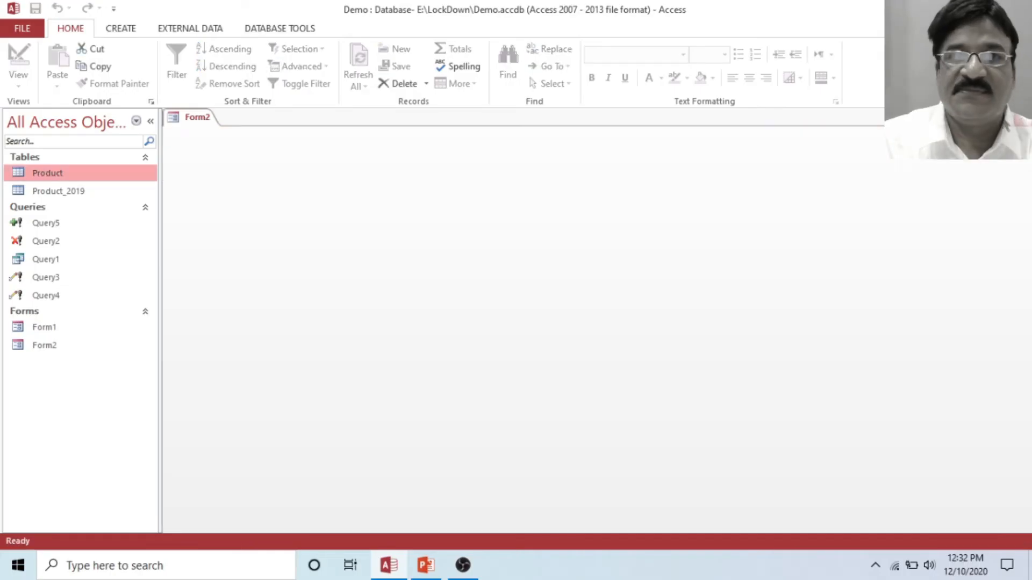
# Start another Form Wizard form with all fields of the Product table and choose the Tabular layout
pyautogui.click(128, 26)
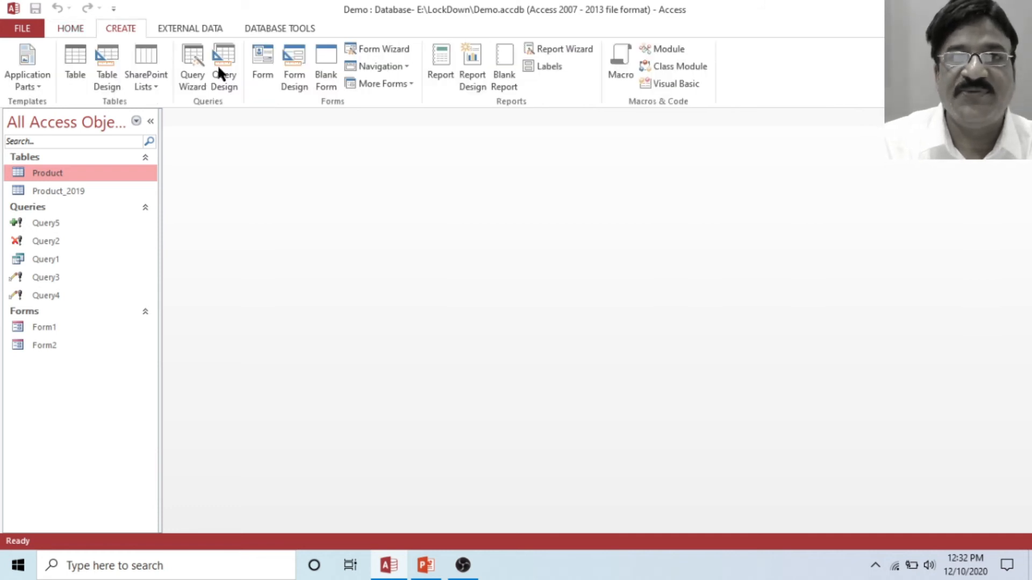
pyautogui.click(377, 52)
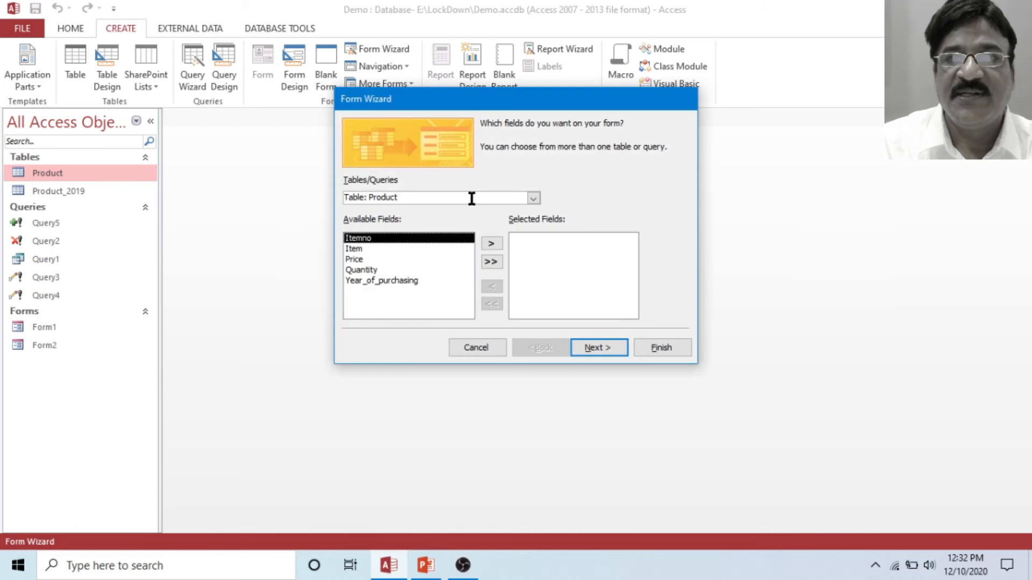
pyautogui.click(492, 262)
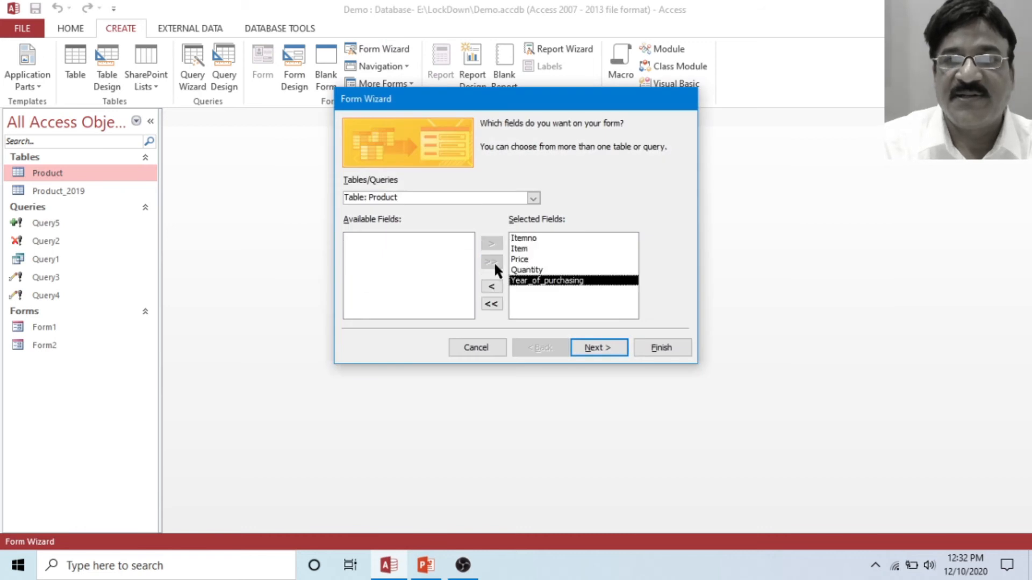
pyautogui.click(602, 346)
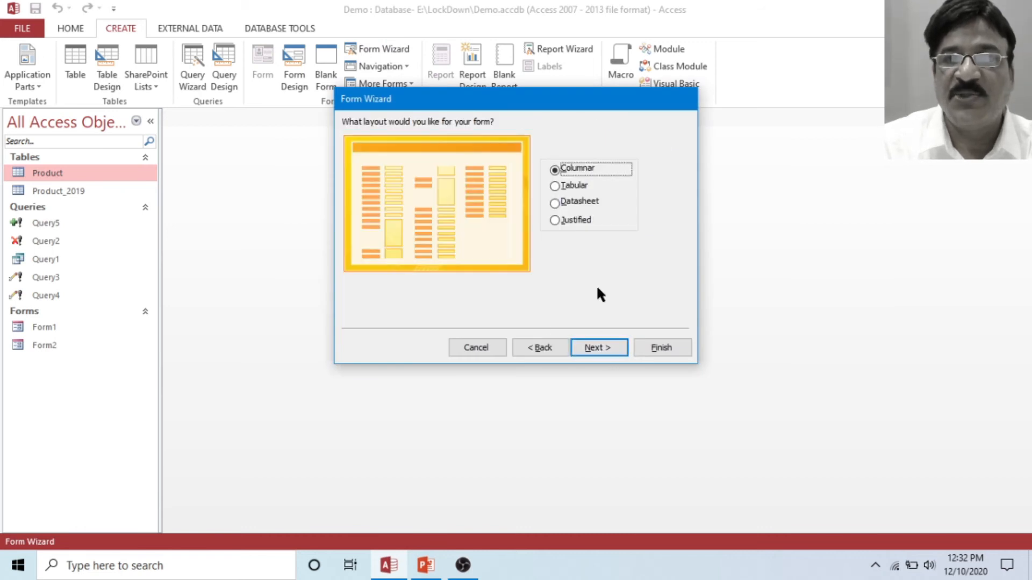
pyautogui.click(577, 185)
pyautogui.click(593, 346)
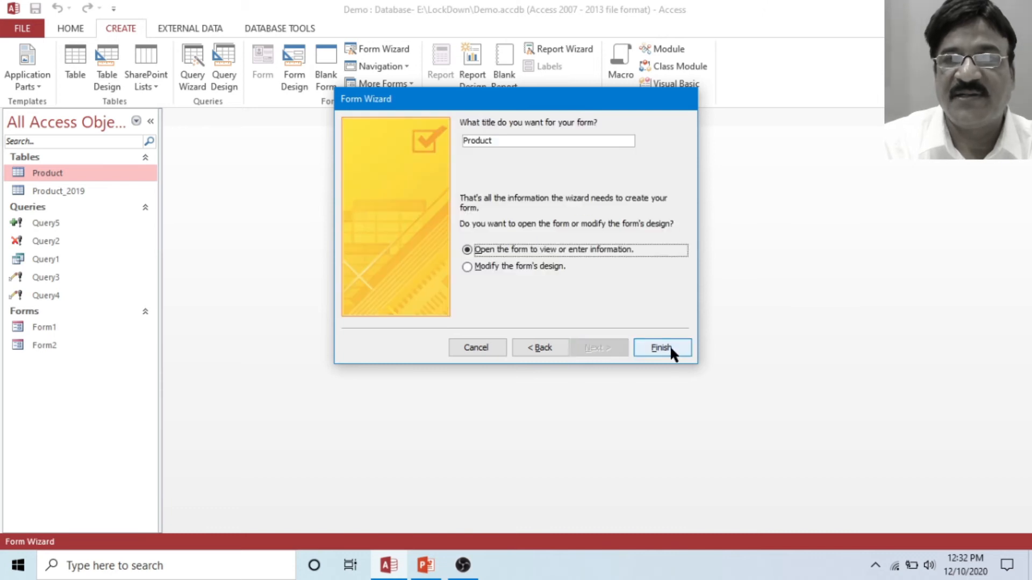
# Title the tabular form Form3 and finish the wizard, opening the form to view or enter information
pyautogui.moveTo(509, 140); pyautogui.dragTo(418, 137)
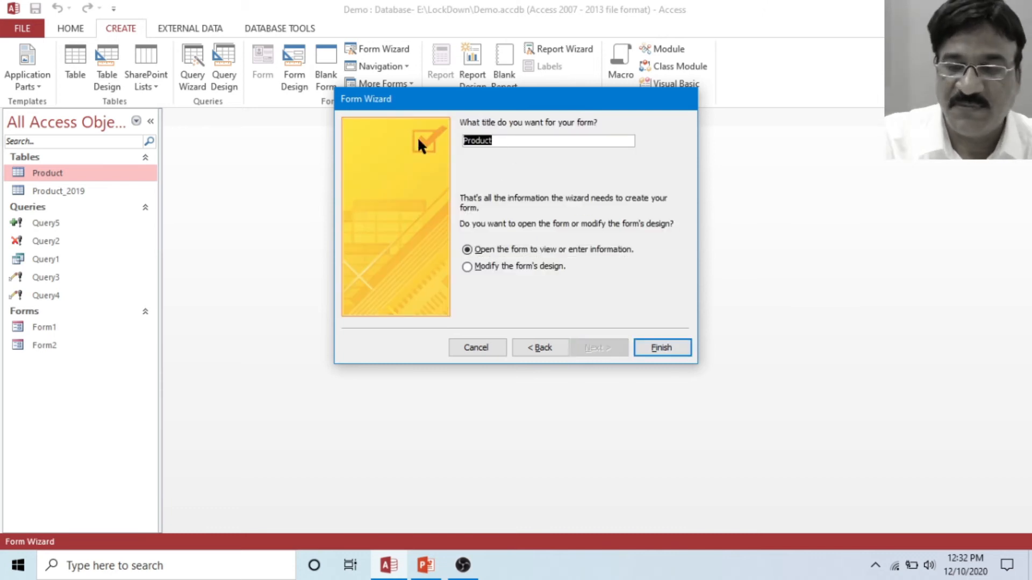
pyautogui.write('Form3')
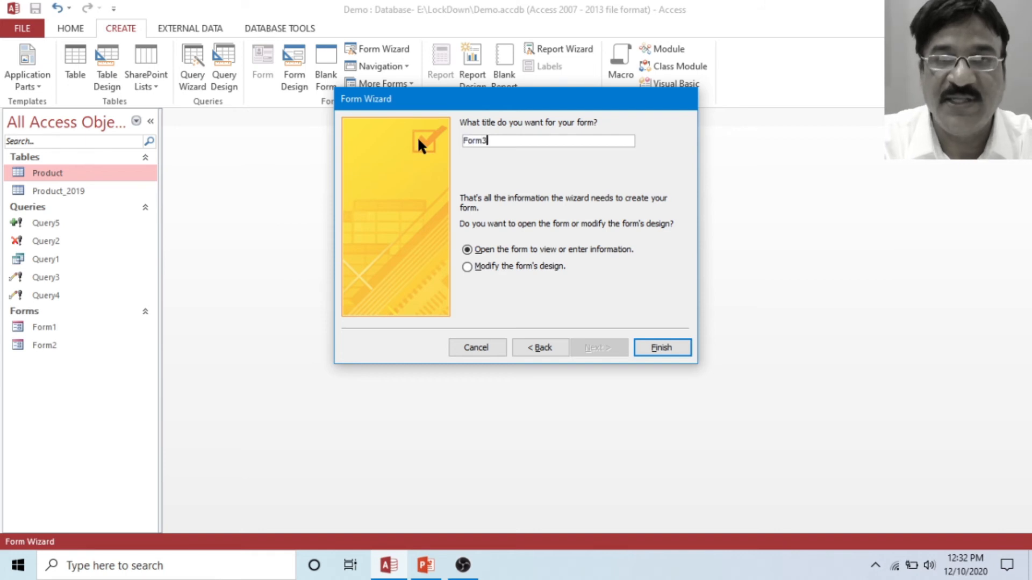
pyautogui.click(660, 348)
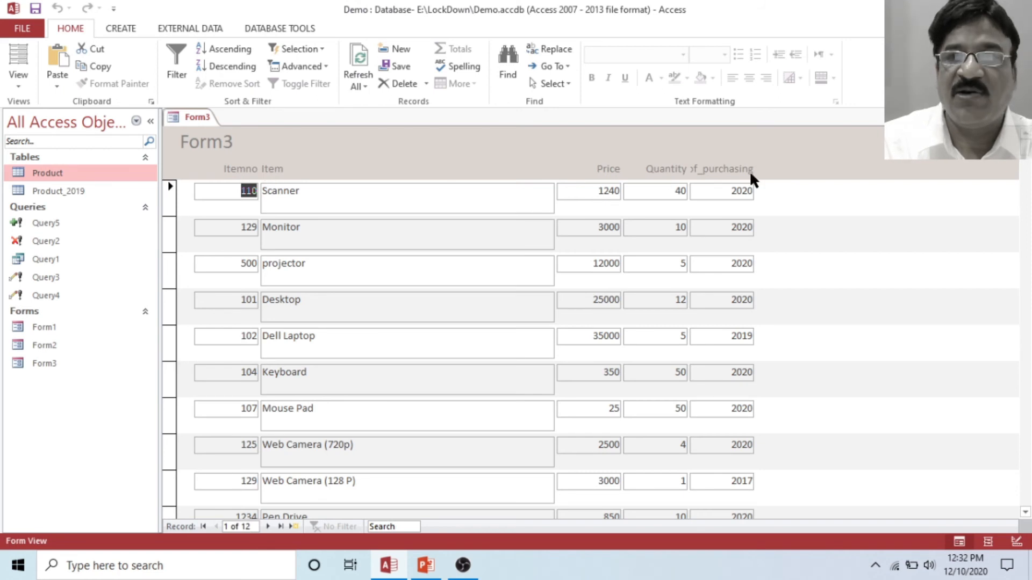
# In the blank record at the end of Form3, enter Itemno 1290 and Item Monitor 19"
pyautogui.scroll(-3, 486, 306)
pyautogui.click(241, 445)
pyautogui.moveTo(245, 443); pyautogui.dragTo(262, 438)
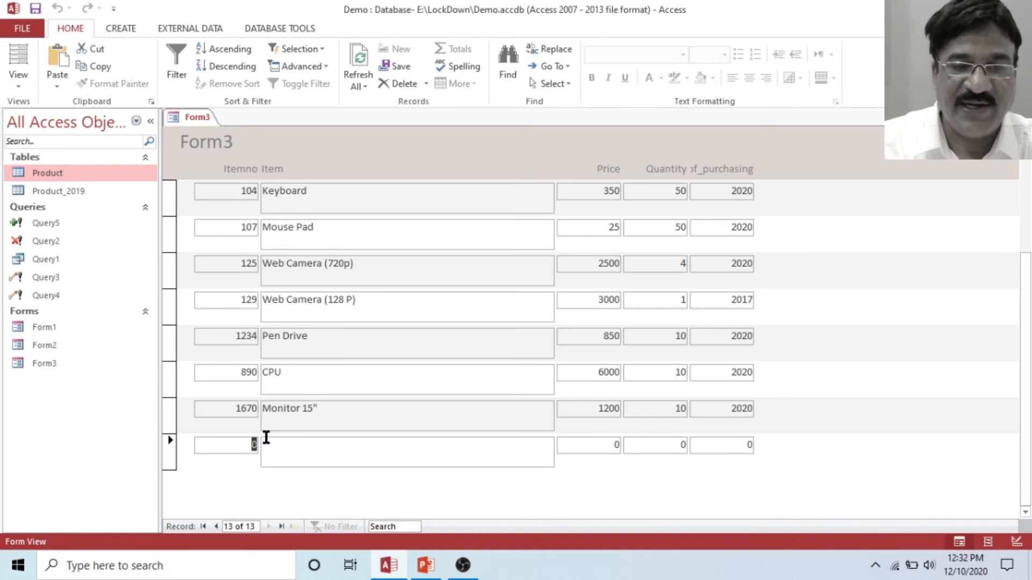
pyautogui.write('129')
pyautogui.click(266, 437)
pyautogui.write('Moni')
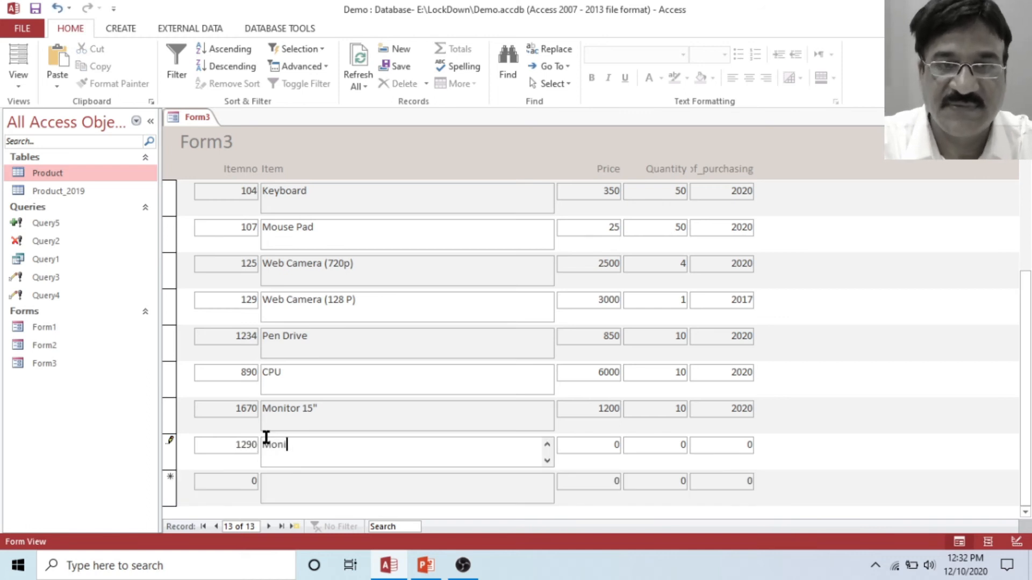
pyautogui.write('tor 19')
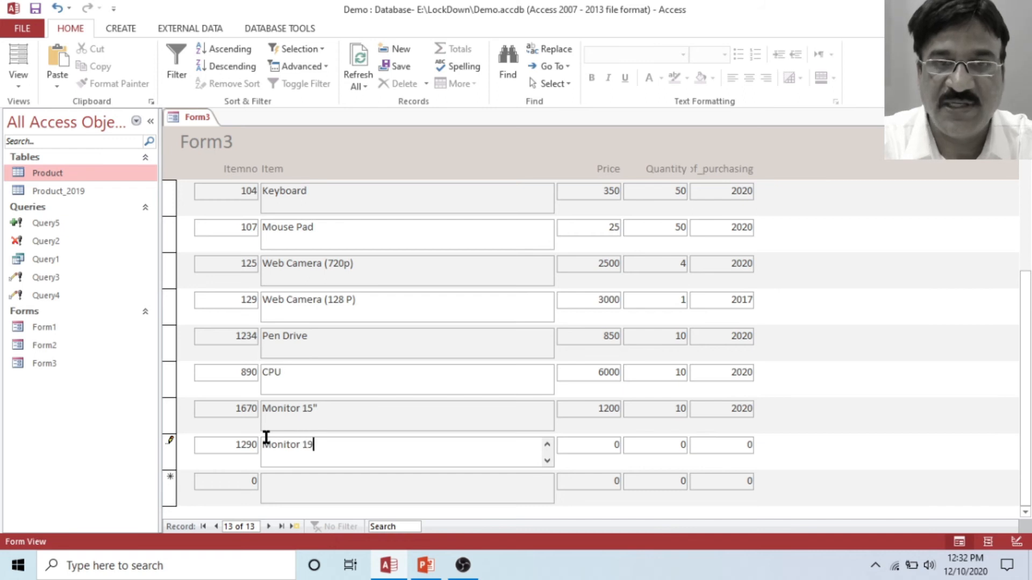
pyautogui.write('"')
# Complete the Monitor 19" record with Price 1700, Quantity 5 and Year_of_purchasing 2020, and close Form3
pyautogui.press('Tab')
pyautogui.write('1700')
pyautogui.press('Tab')
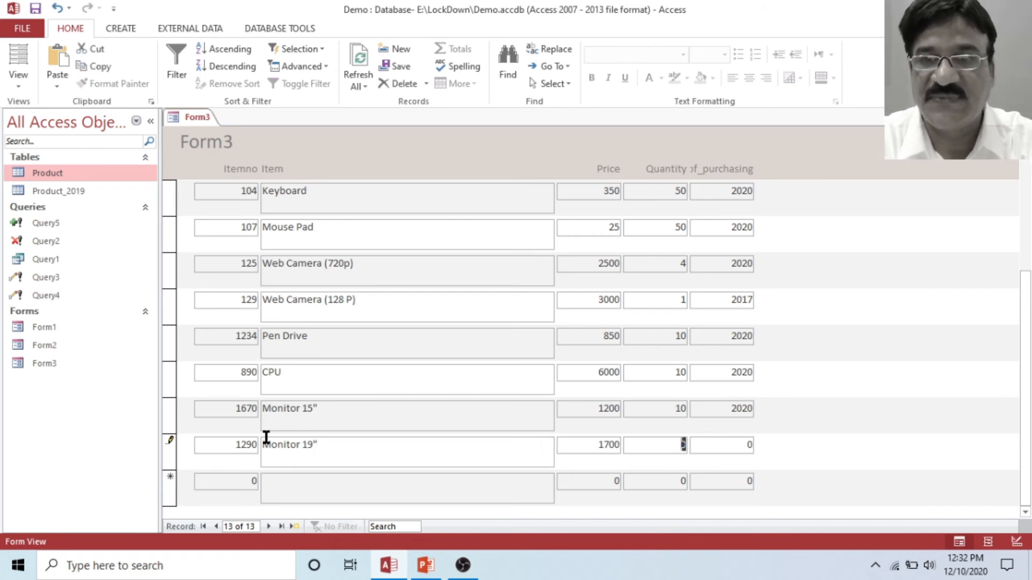
pyautogui.write('5')
pyautogui.press('Tab')
pyautogui.write('2')
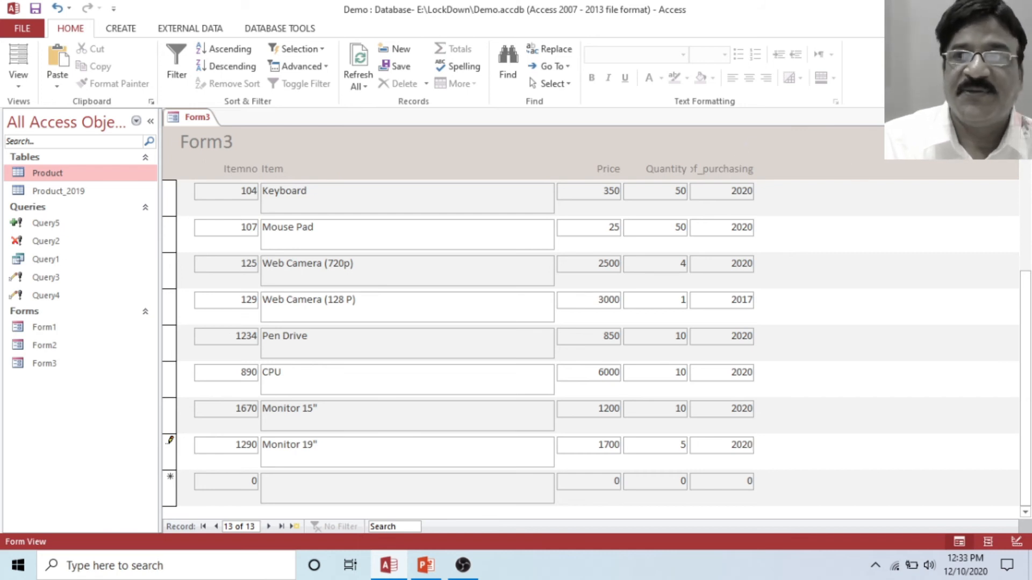
pyautogui.click(1022, 119)
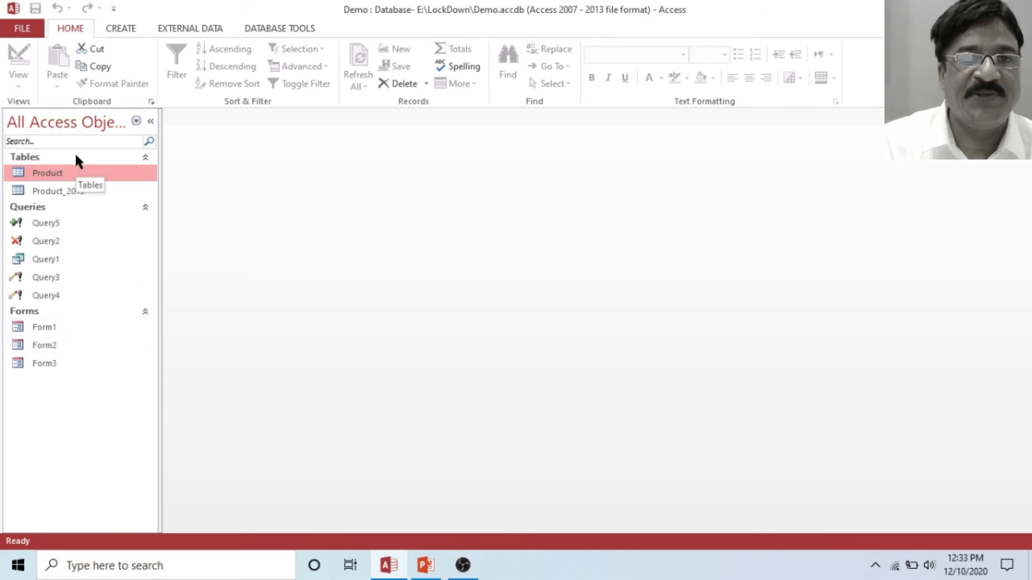
# Create a new table in Design view and add an ID field with the AutoNumber data type
pyautogui.click(75, 207)
pyautogui.click(121, 28)
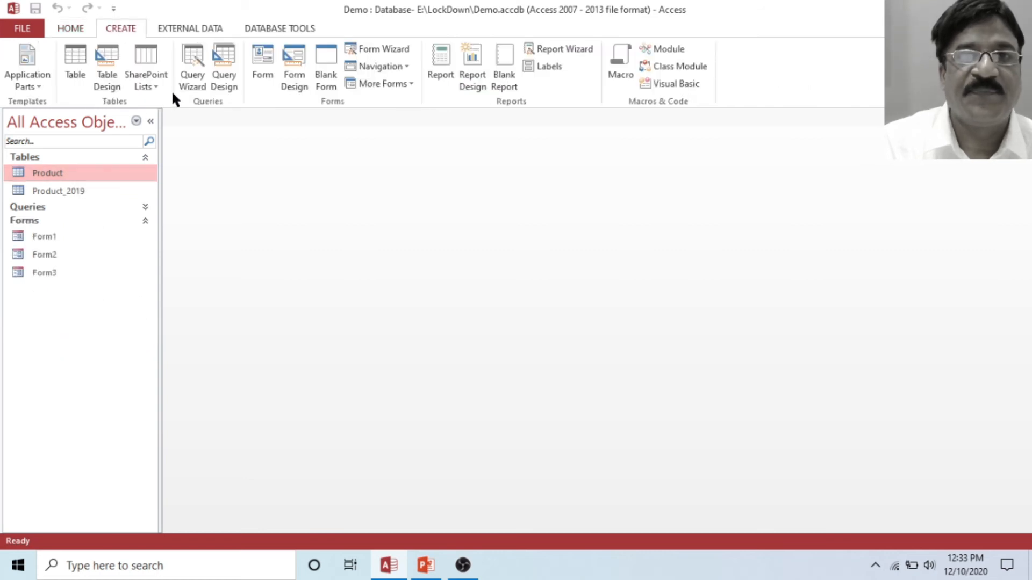
pyautogui.click(104, 72)
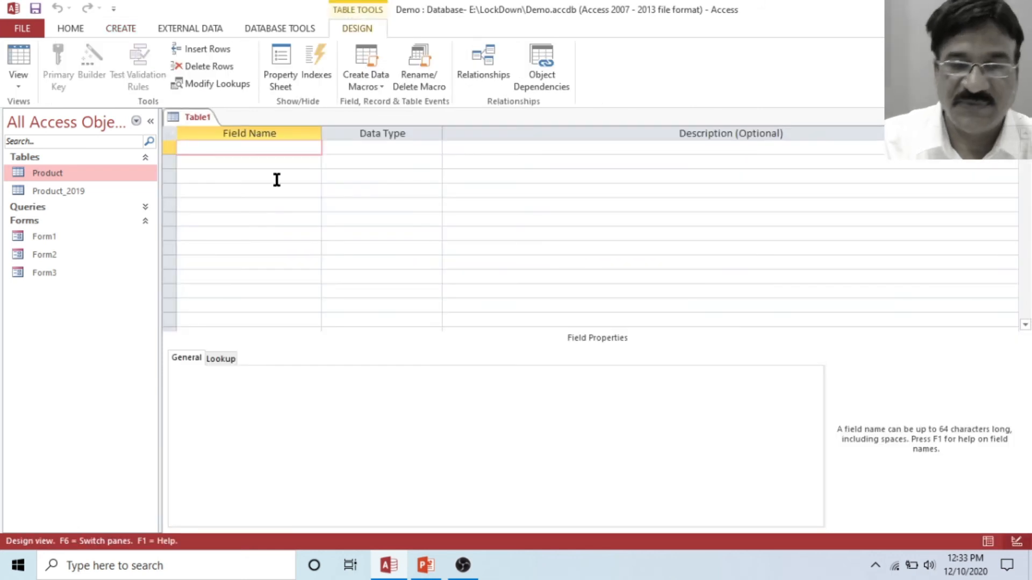
pyautogui.write('ID')
pyautogui.press('Tab')
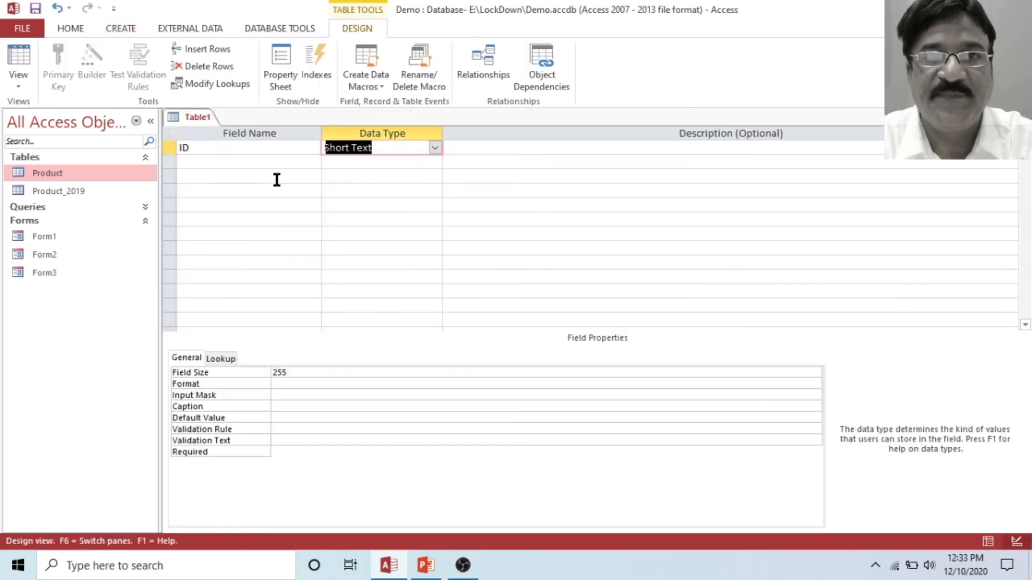
pyautogui.write('autoNumber')
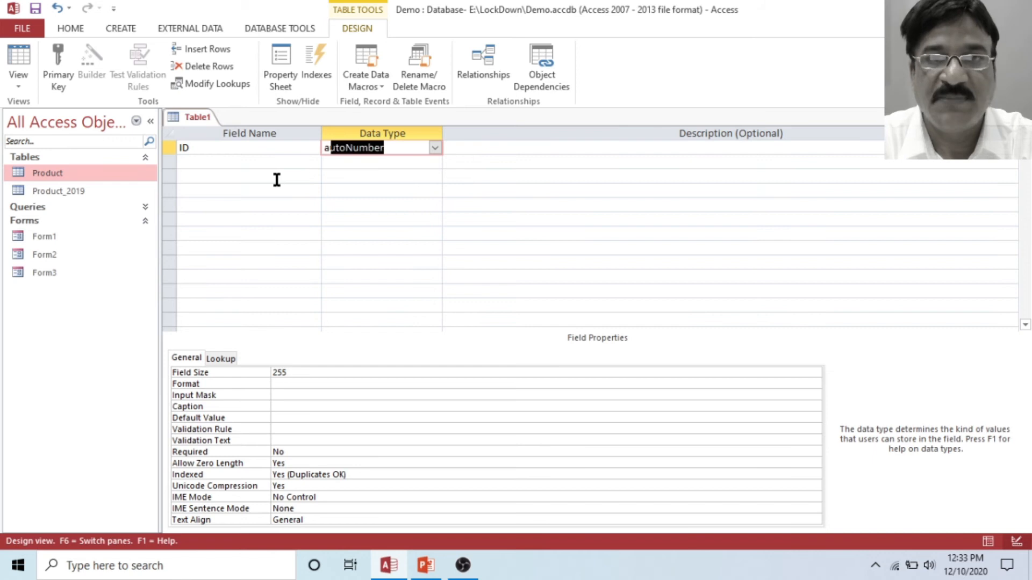
pyautogui.press('Tab')
pyautogui.press('Tab')
# Add an Sname field as Short Text and a Photo field with the Attachment data type
pyautogui.write('Sname')
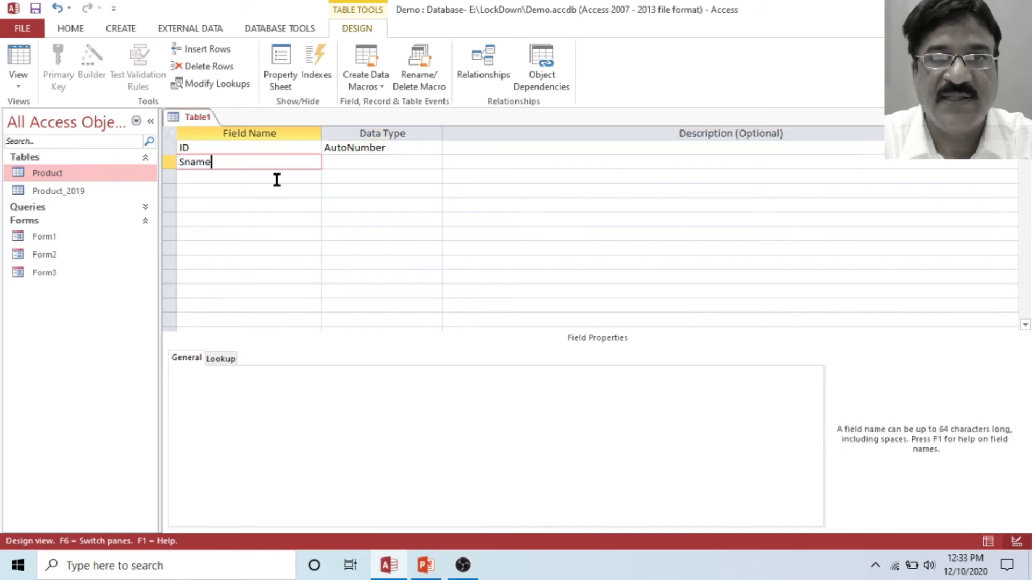
pyautogui.press('Tab')
pyautogui.press('Tab')
pyautogui.press('Tab')
pyautogui.write('Photo')
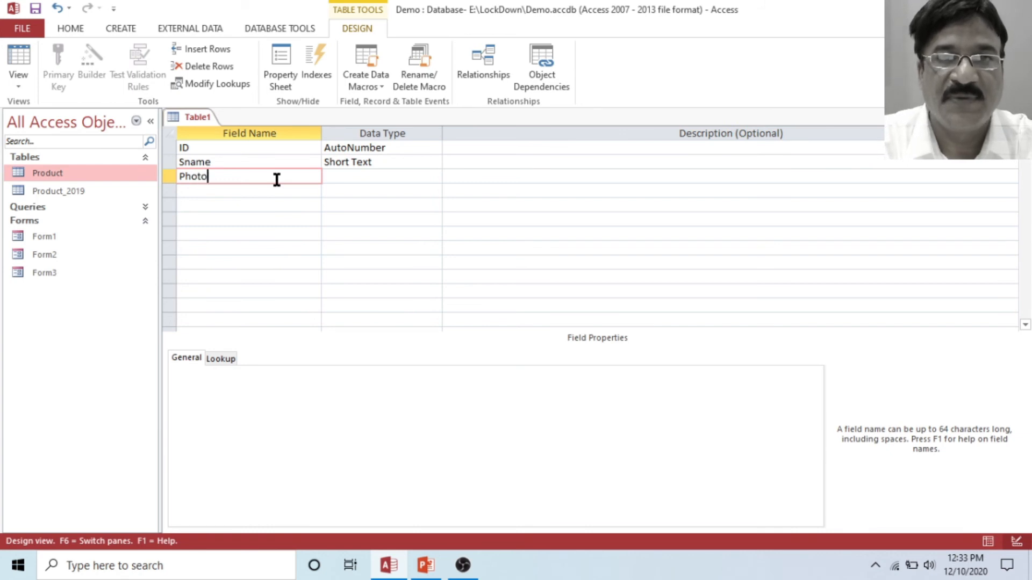
pyautogui.press('Tab')
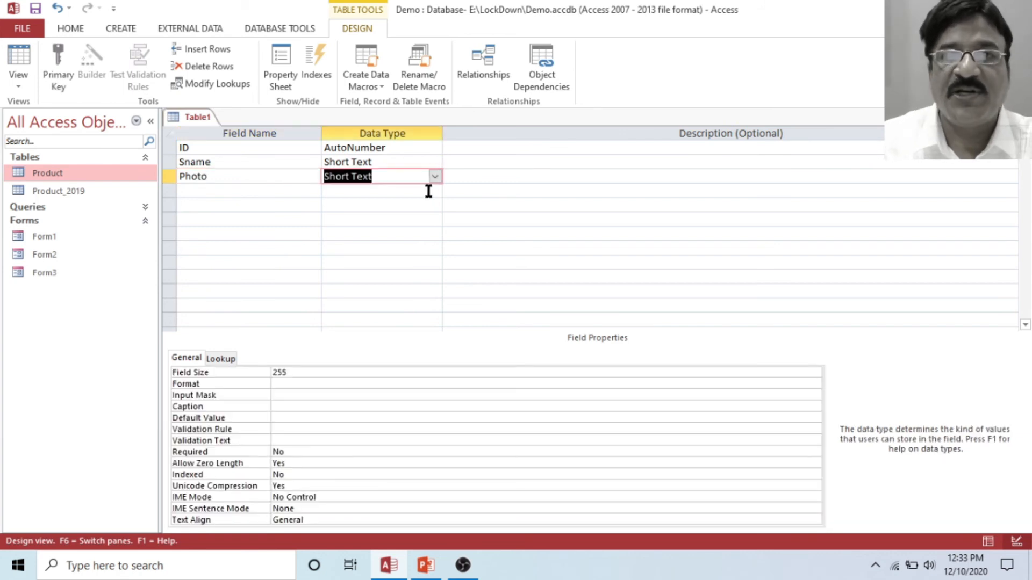
pyautogui.click(435, 176)
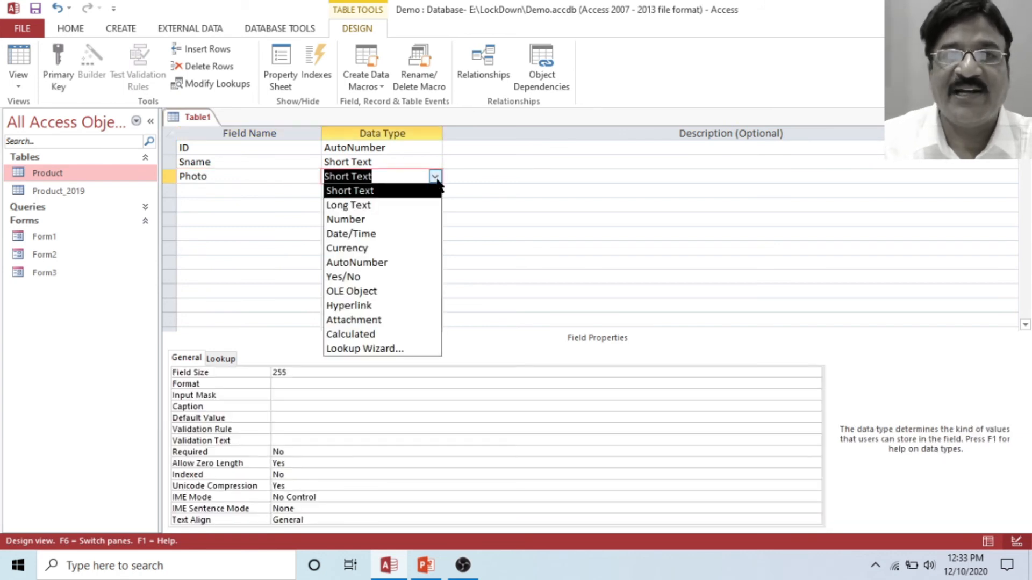
pyautogui.click(359, 320)
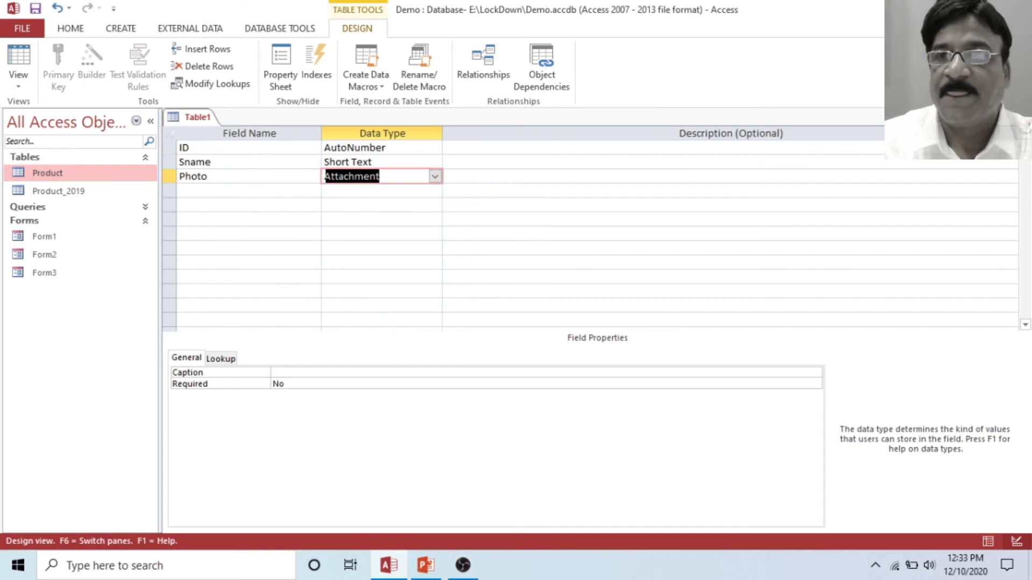
# Close the new table's design, saving it as Demo and letting Access create a primary key
pyautogui.click(1024, 120)
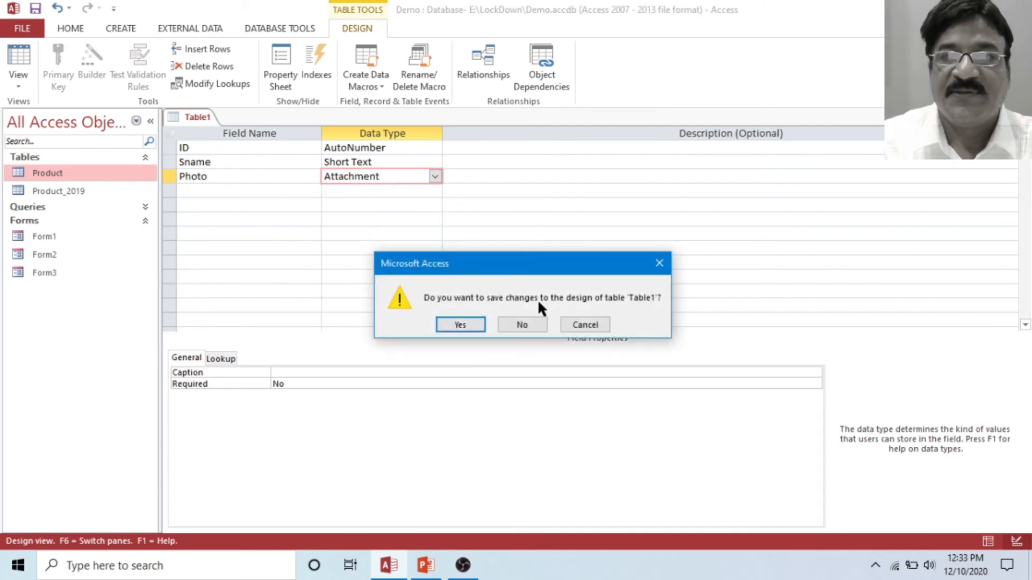
pyautogui.click(460, 319)
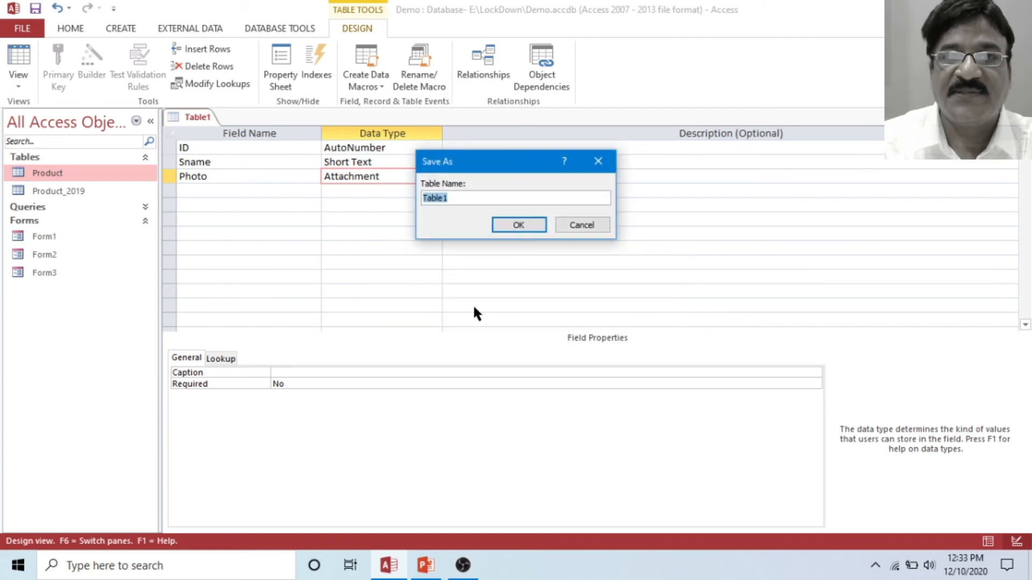
pyautogui.write('Demo')
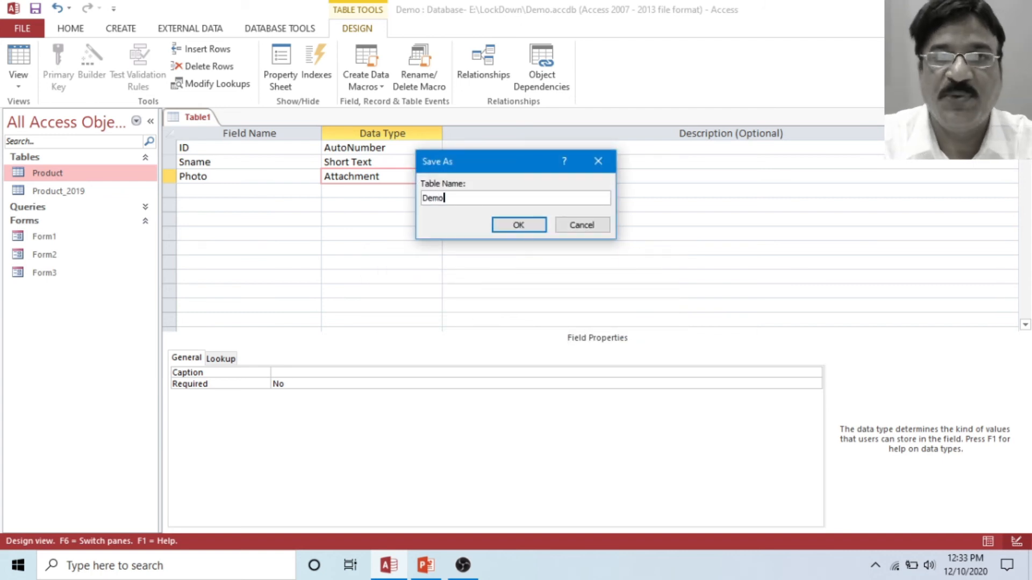
pyautogui.click(523, 225)
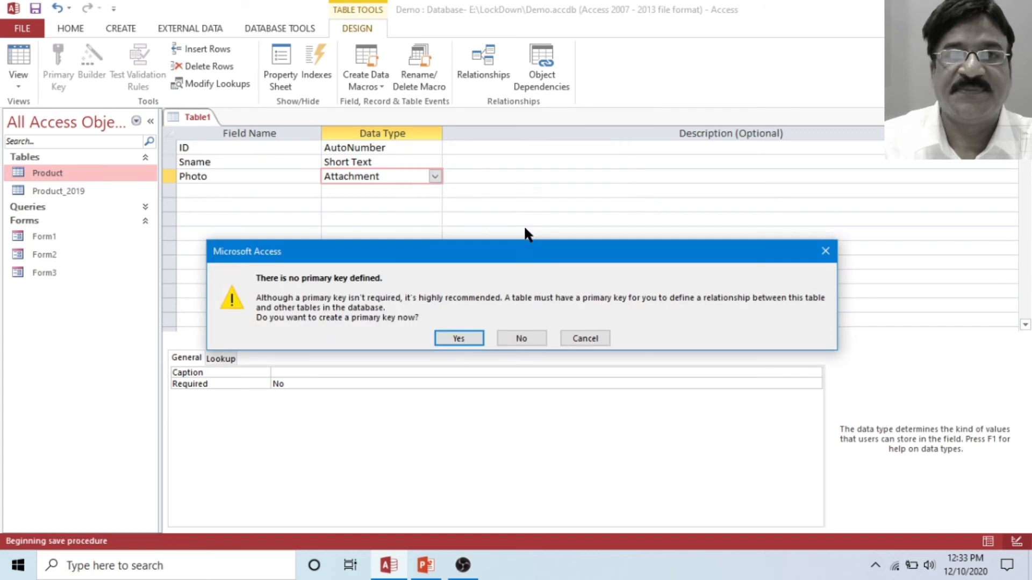
pyautogui.click(481, 337)
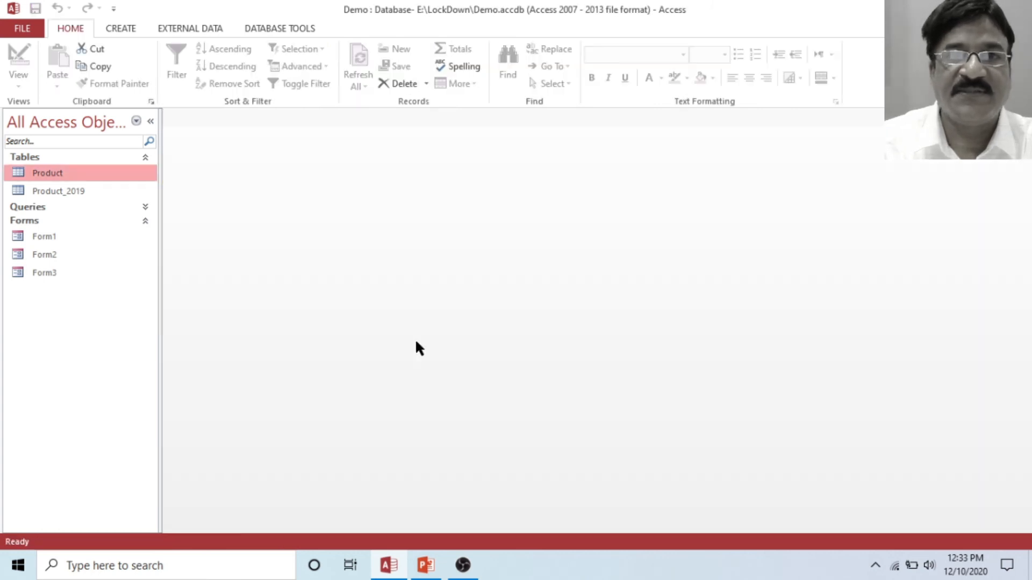
# Open the Demo table and enter a student's first name in the Sname field of the first record
pyautogui.doubleClick(55, 173)
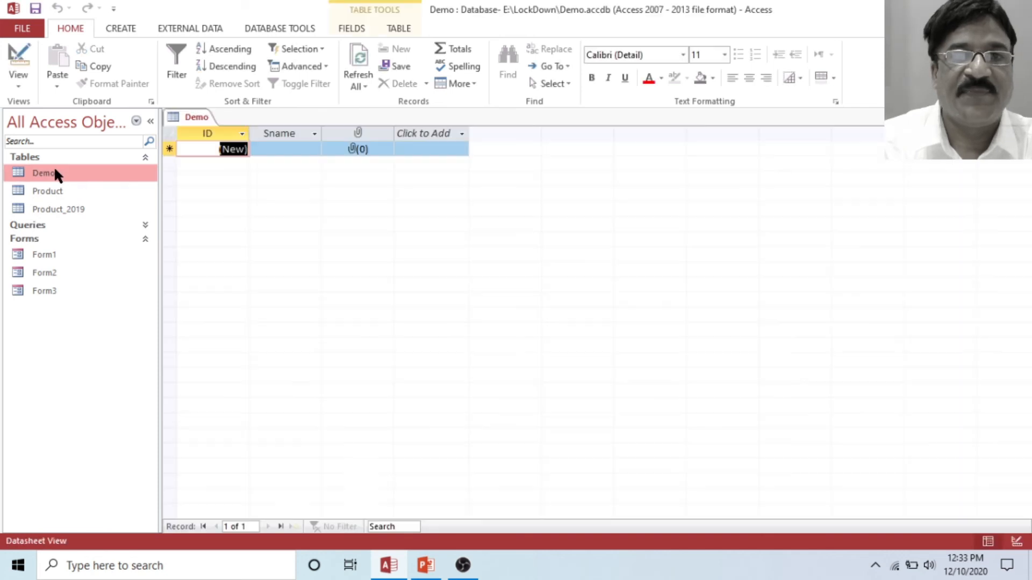
pyautogui.click(283, 152)
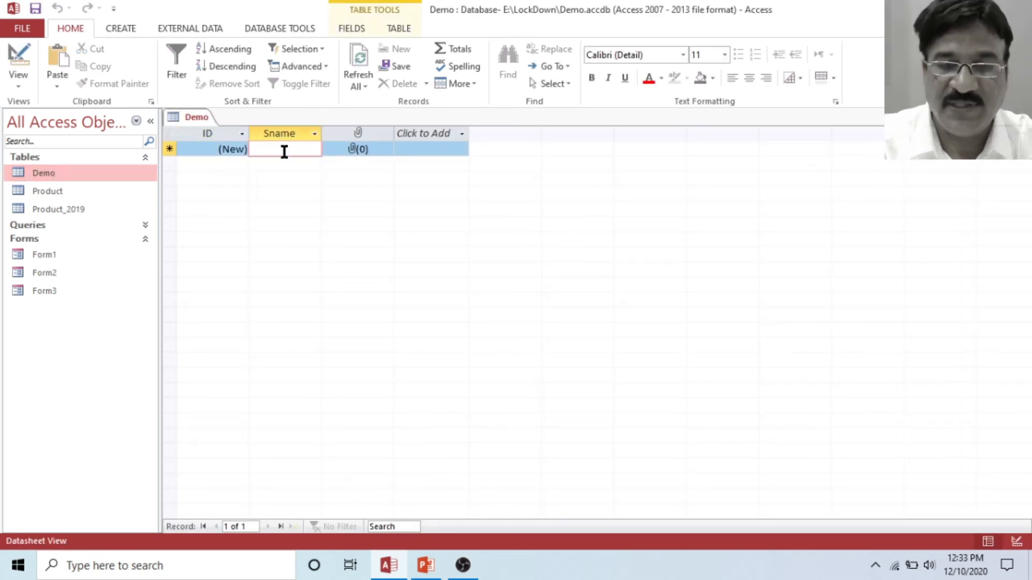
pyautogui.write('Venu')
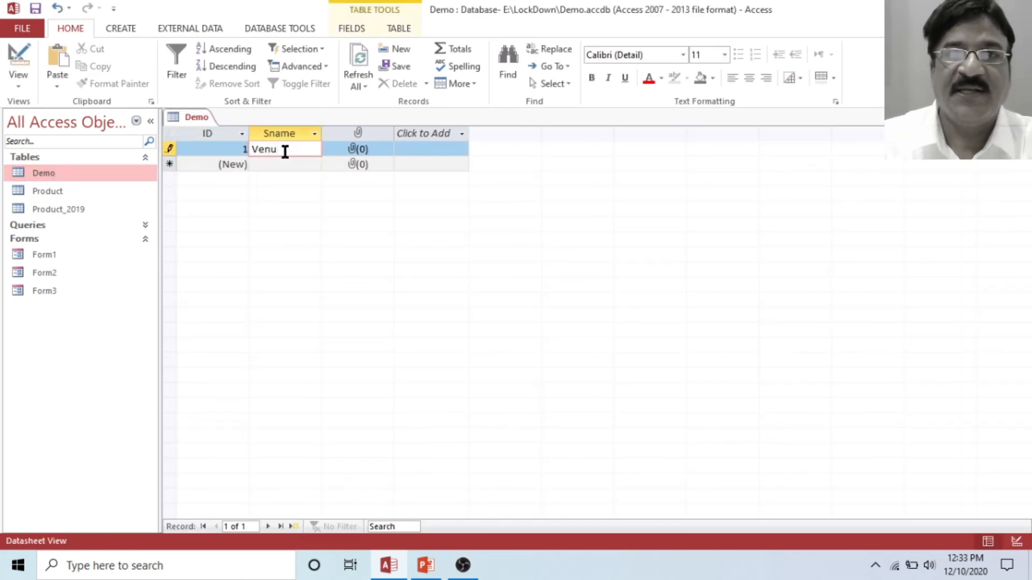
# Start adding an attachment to the first record and browse to the folder E:\LockDown\Morph Tricking in Powerpoint
pyautogui.click(372, 145)
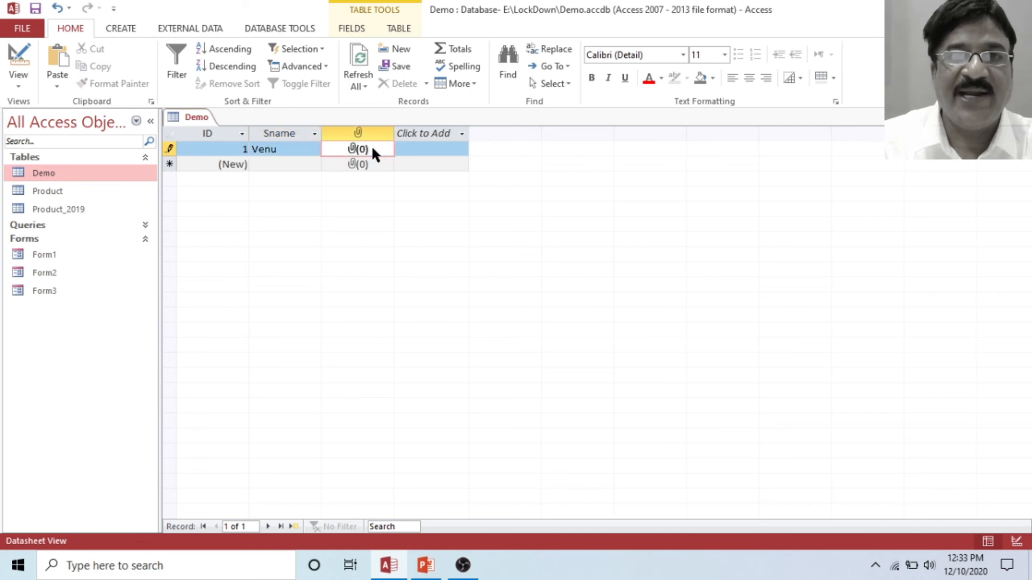
pyautogui.doubleClick(372, 145)
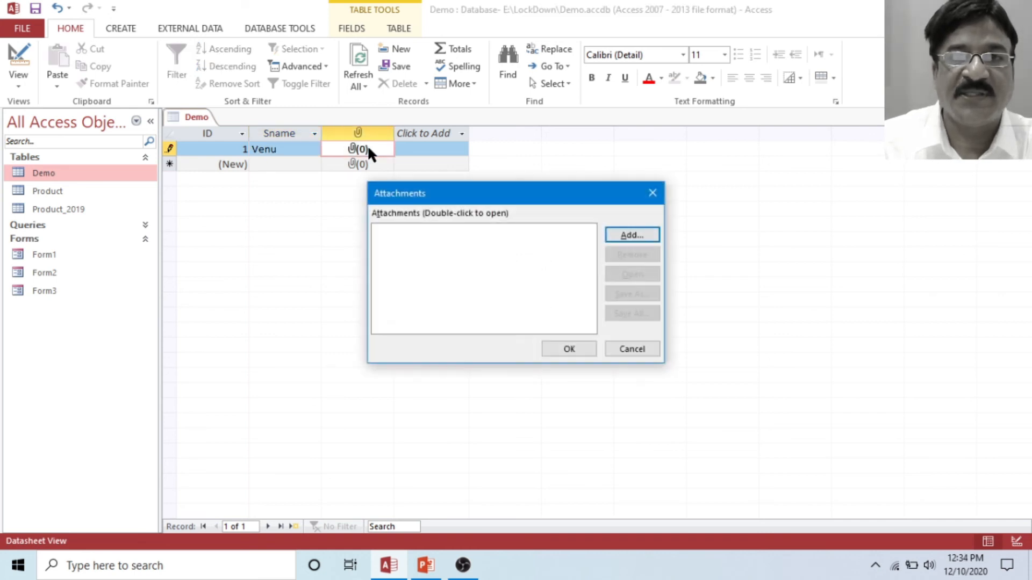
pyautogui.click(630, 237)
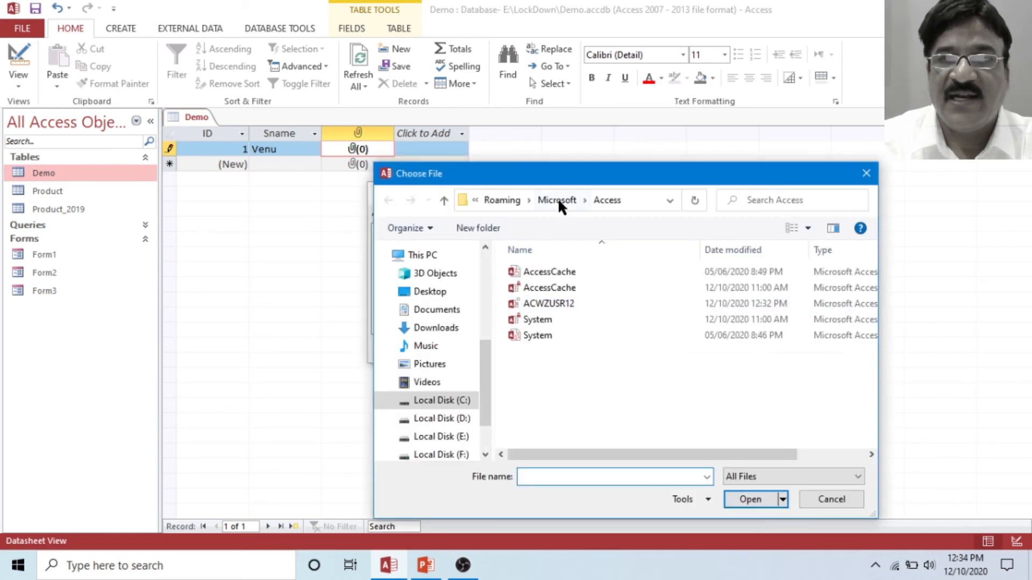
pyautogui.click(460, 437)
pyautogui.click(556, 355)
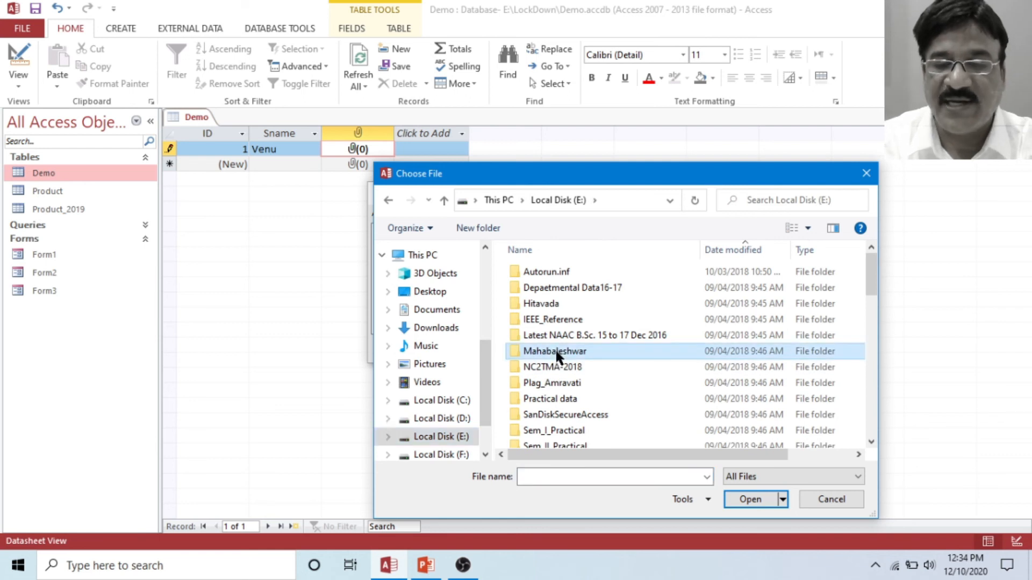
pyautogui.scroll(-7, 556, 358)
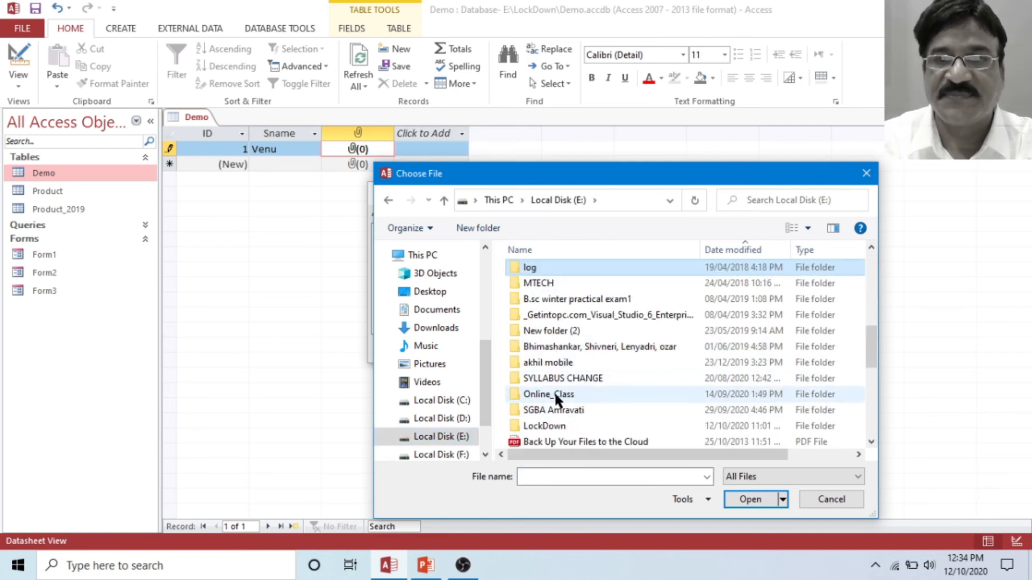
pyautogui.doubleClick(550, 424)
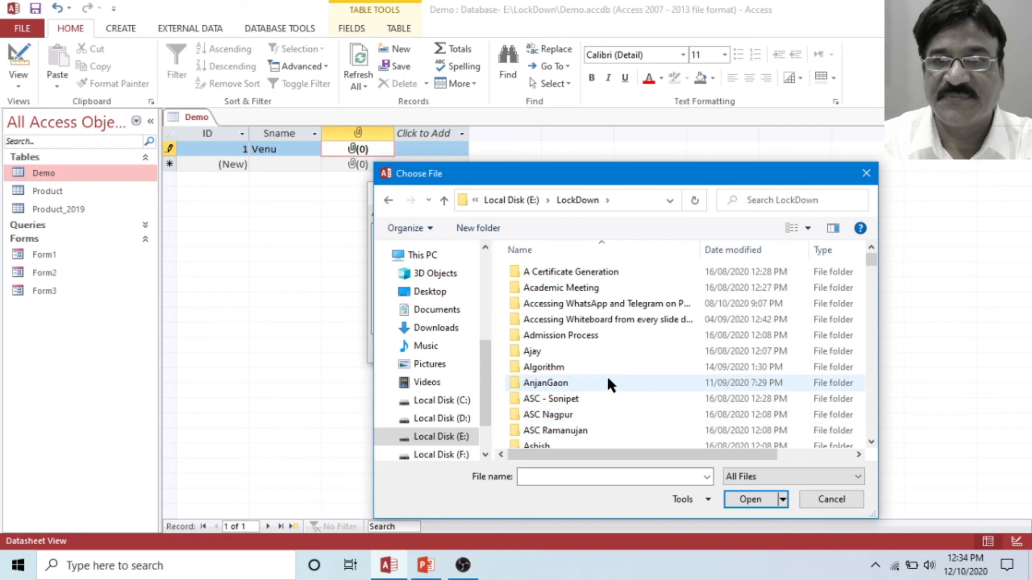
pyautogui.scroll(-10, 553, 376)
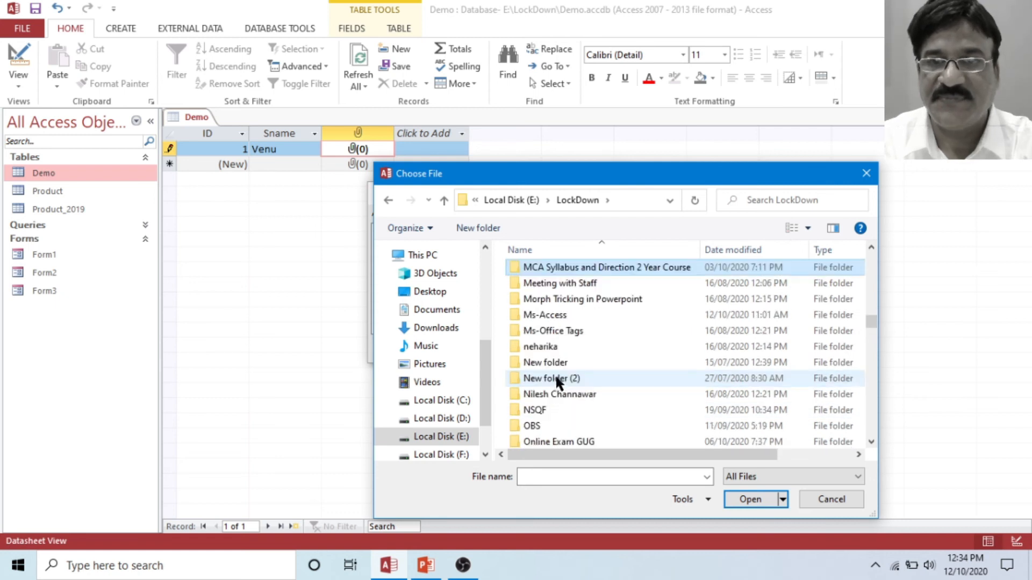
pyautogui.doubleClick(571, 299)
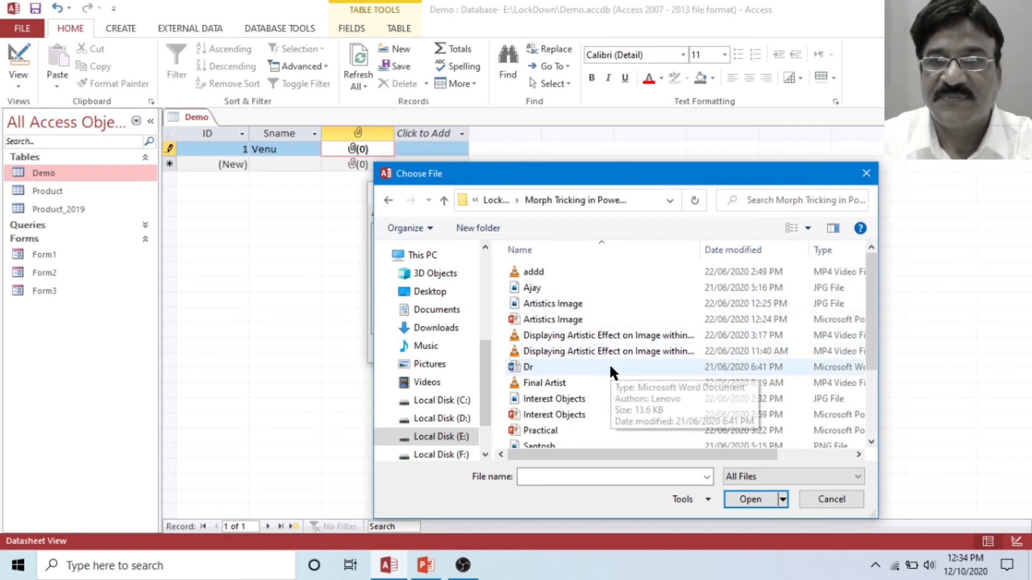
# Attach the JPG photo whose file name matches the first record's Sname and confirm the attachment
pyautogui.scroll(-2, 610, 365)
pyautogui.scroll(-1, 581, 401)
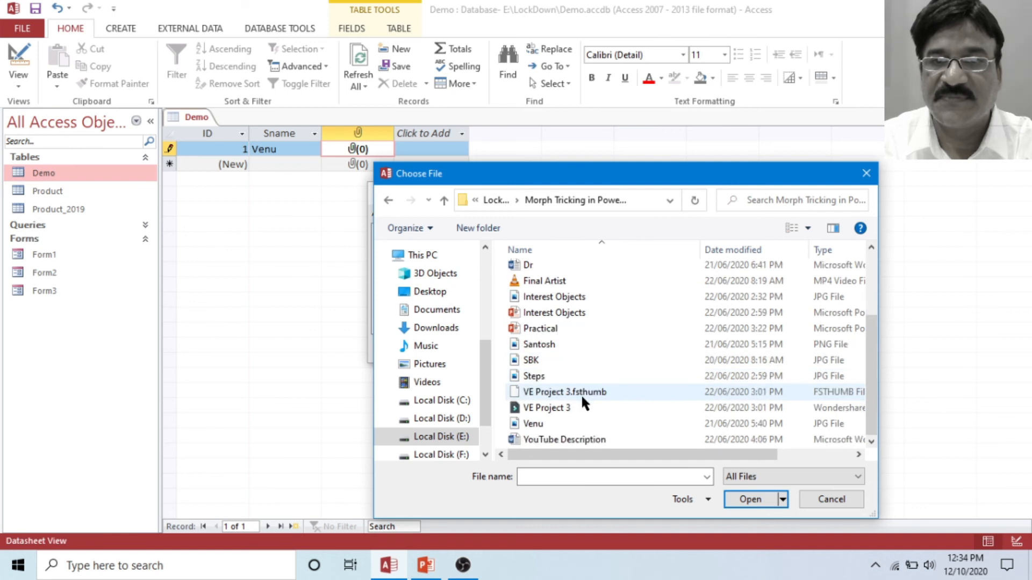
pyautogui.click(534, 423)
pyautogui.click(733, 496)
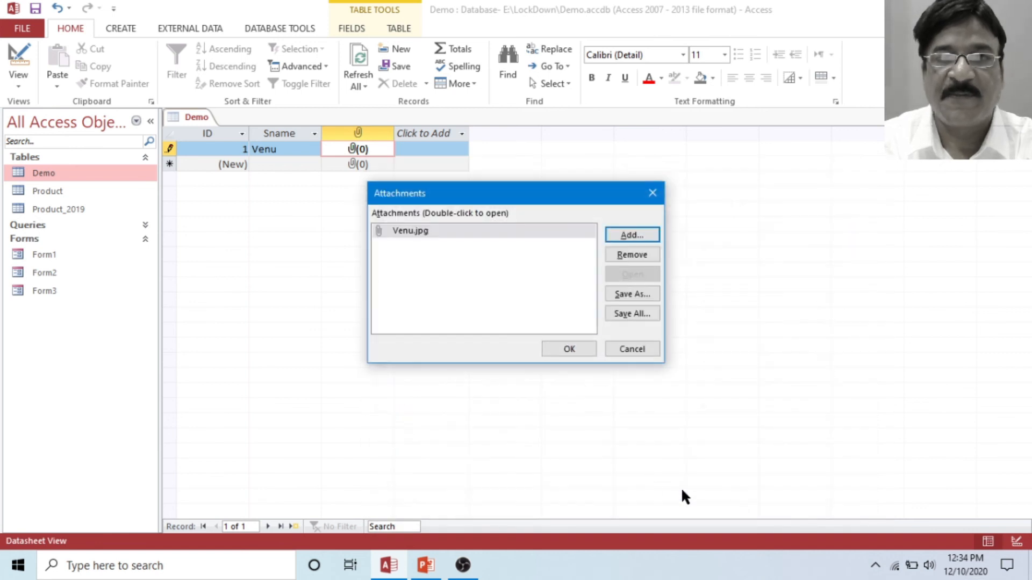
pyautogui.click(578, 353)
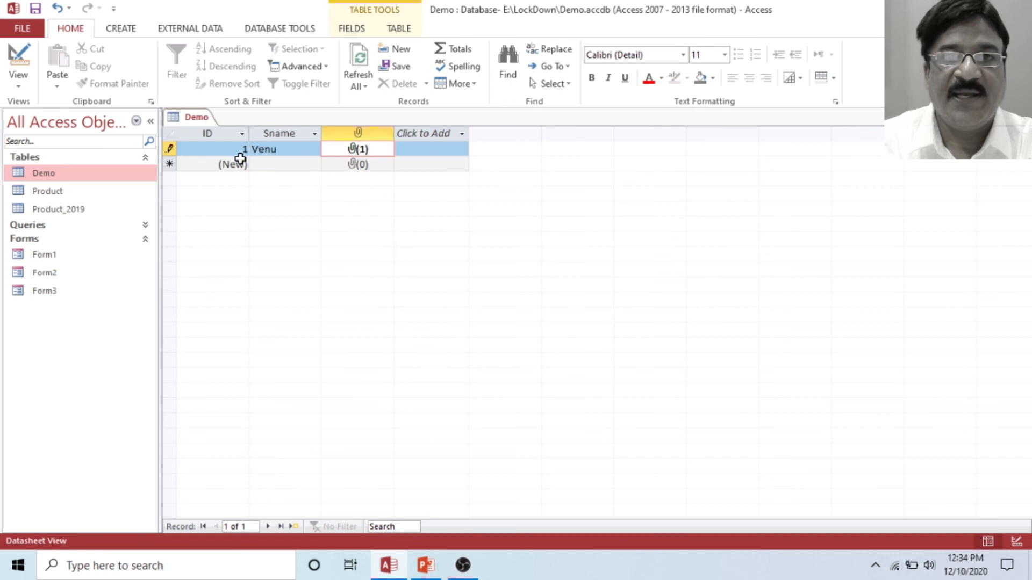
# Add a second record with a student's first name and attach the PNG portrait from the same folder
pyautogui.click(268, 167)
pyautogui.write('Ajay')
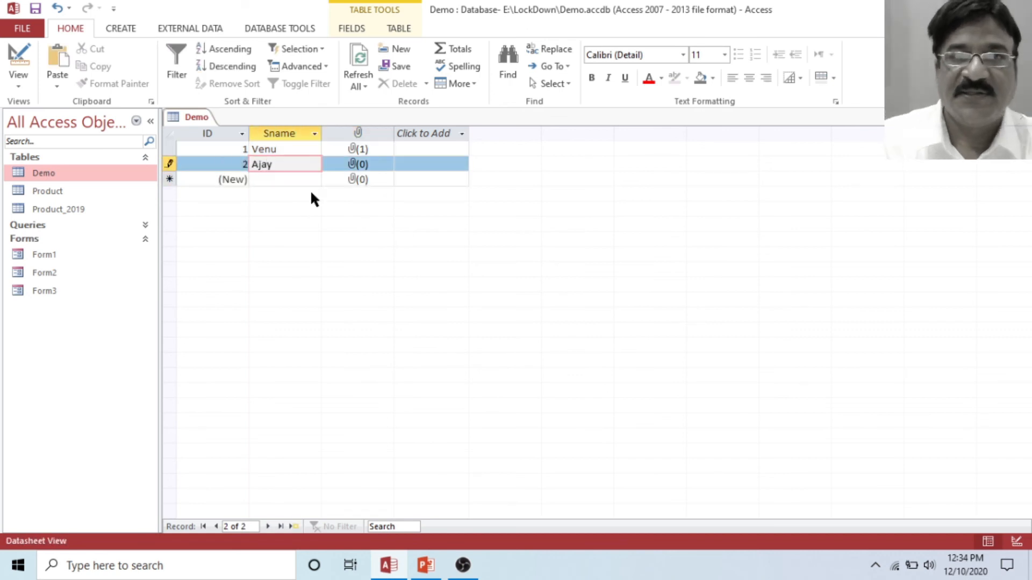
pyautogui.doubleClick(355, 165)
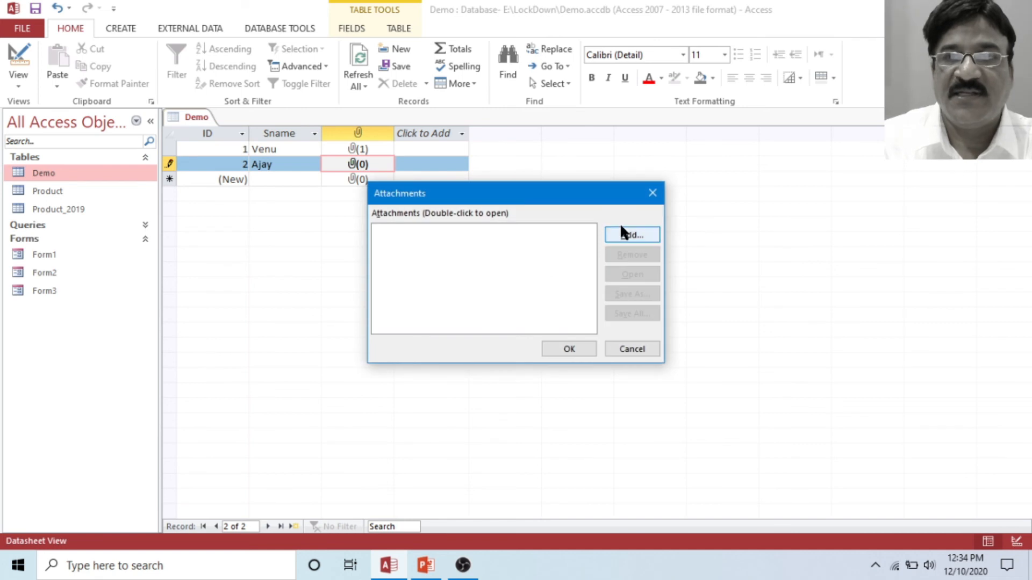
pyautogui.click(626, 235)
pyautogui.scroll(-3, 569, 380)
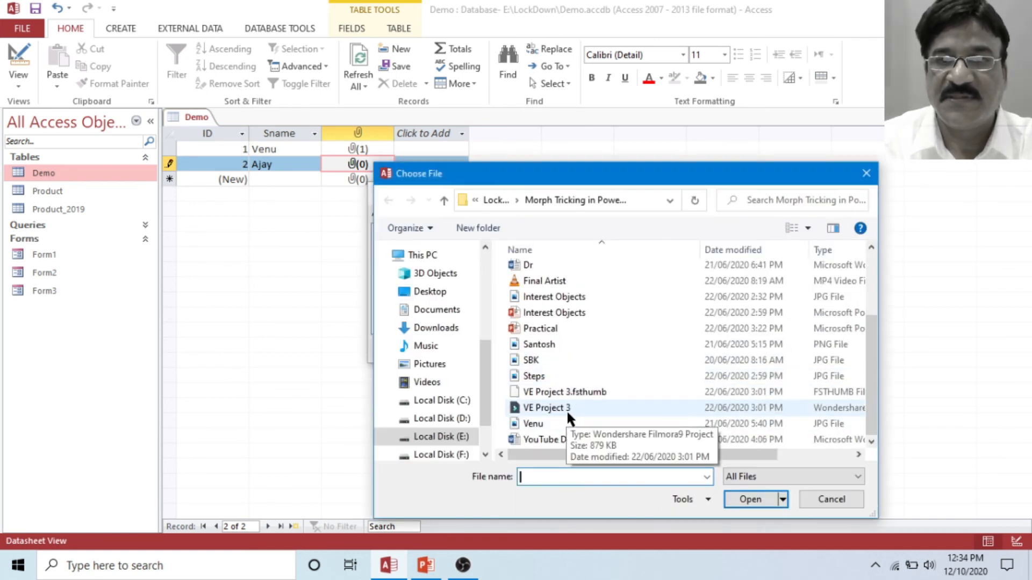
pyautogui.scroll(1, 568, 417)
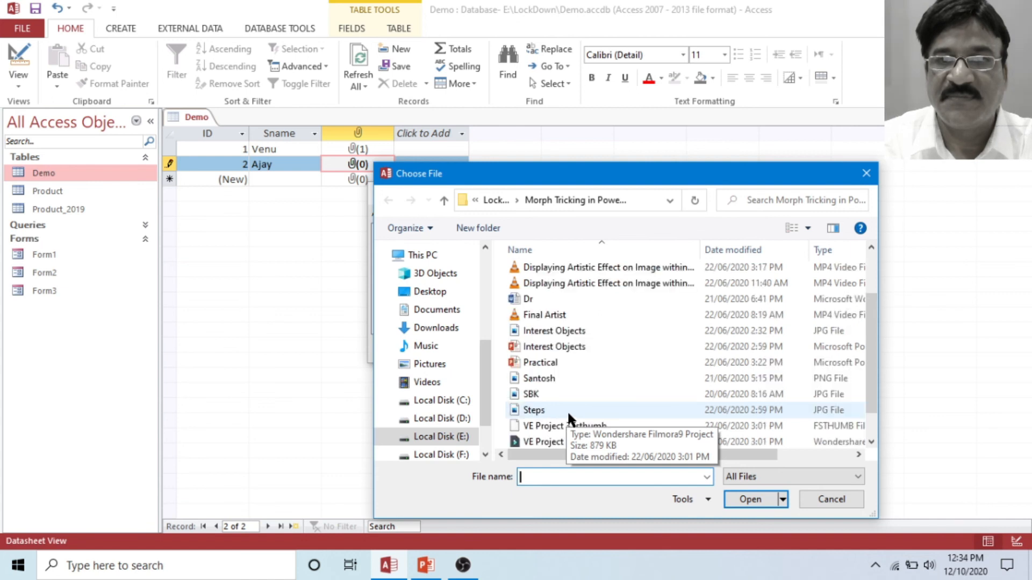
pyautogui.scroll(-1, 568, 417)
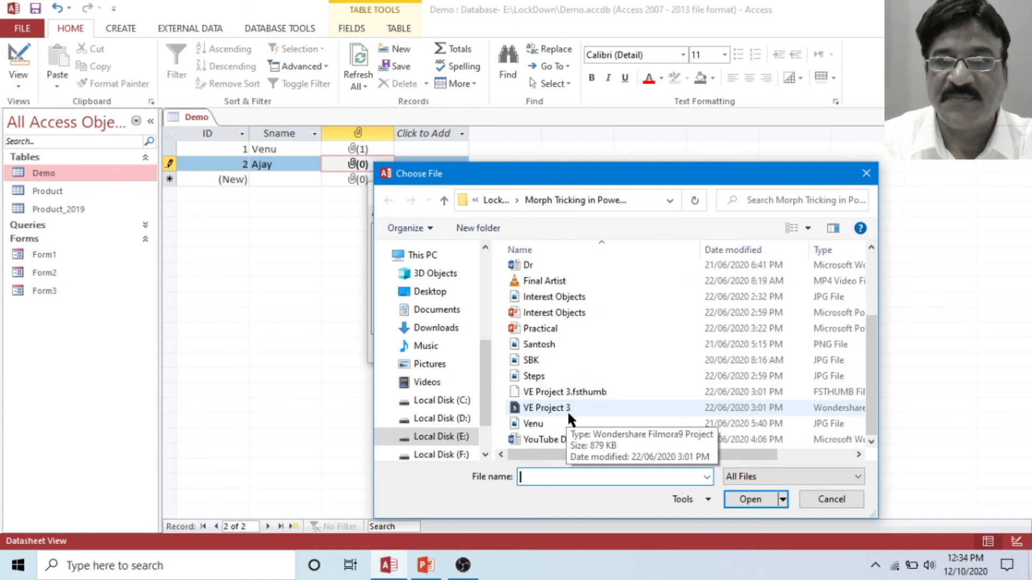
pyautogui.click(539, 343)
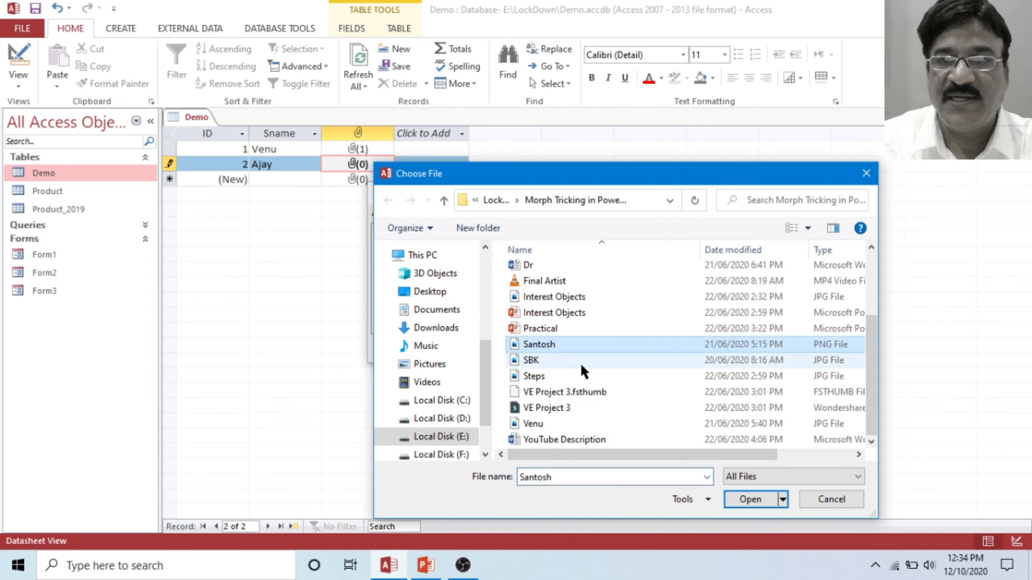
pyautogui.click(740, 492)
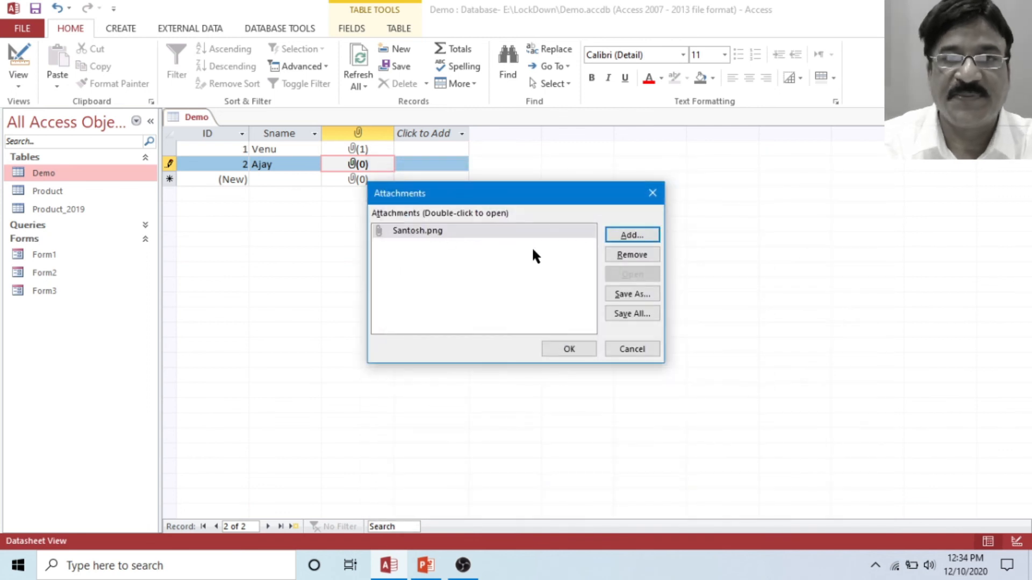
pyautogui.click(557, 351)
# Replace the second record's Sname with the name that matches its attached PNG portrait
pyautogui.moveTo(281, 166); pyautogui.dragTo(240, 166)
pyautogui.write('Santosh')
pyautogui.click(272, 182)
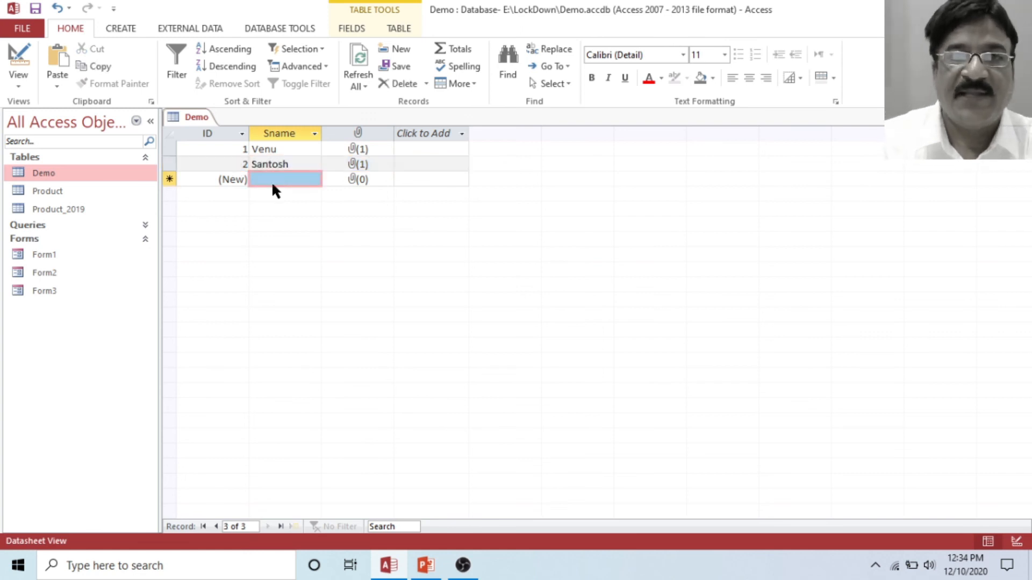
pyautogui.write('Kishor')
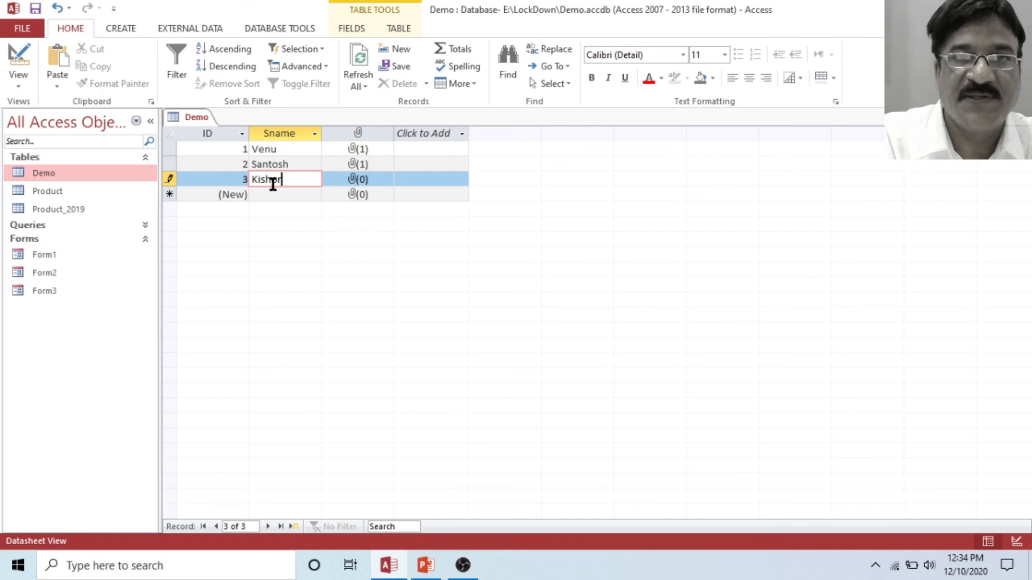
pyautogui.press('BackSpace')
pyautogui.press('BackSpace')
pyautogui.press('BackSpace')
pyautogui.press('BackSpace')
pyautogui.press('BackSpace')
pyautogui.press('BackSpace')
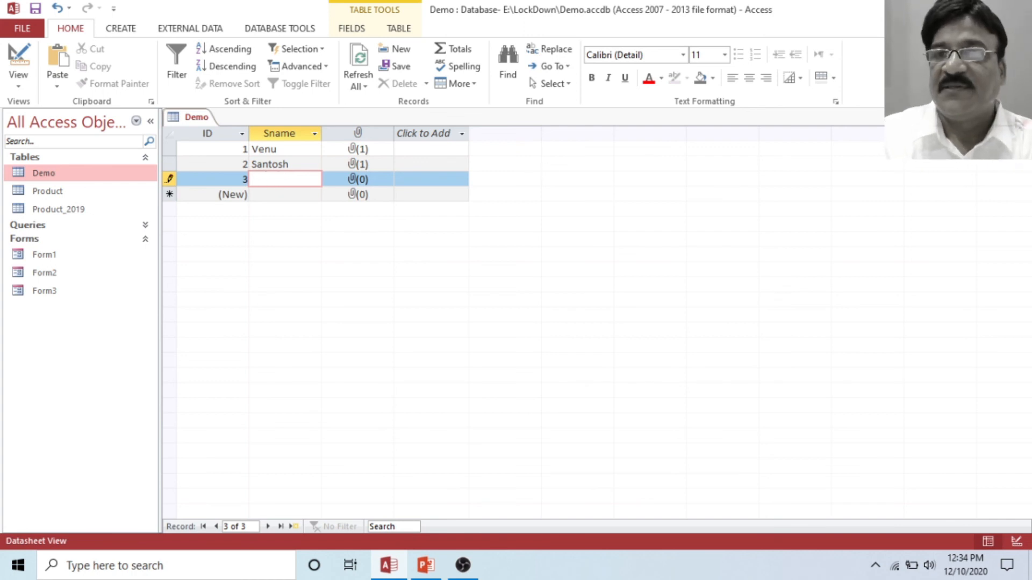
# Close the Demo table, then create a form based on it and page through the form's records
pyautogui.hotkey('ctrl', 'w')
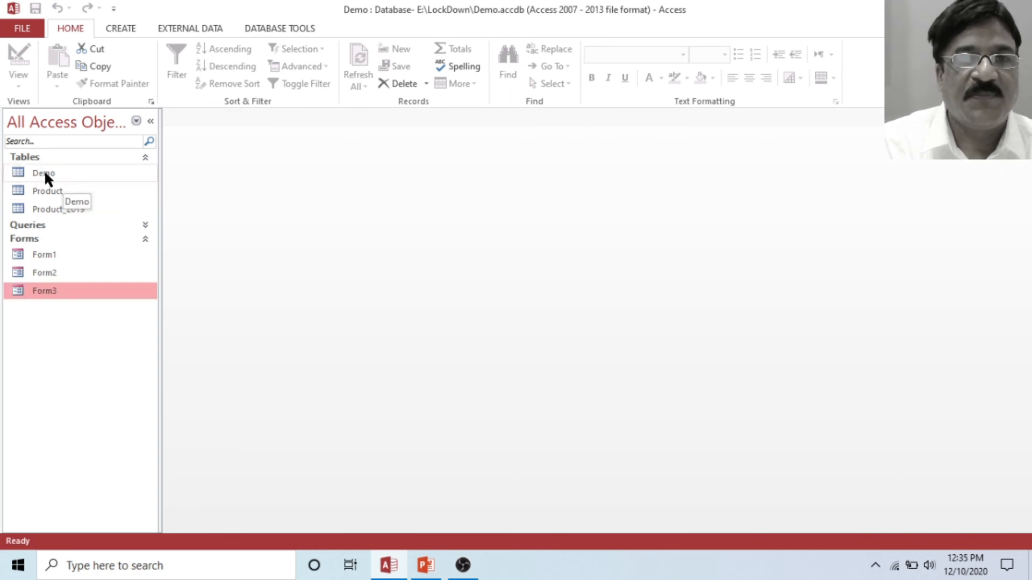
pyautogui.click(45, 173)
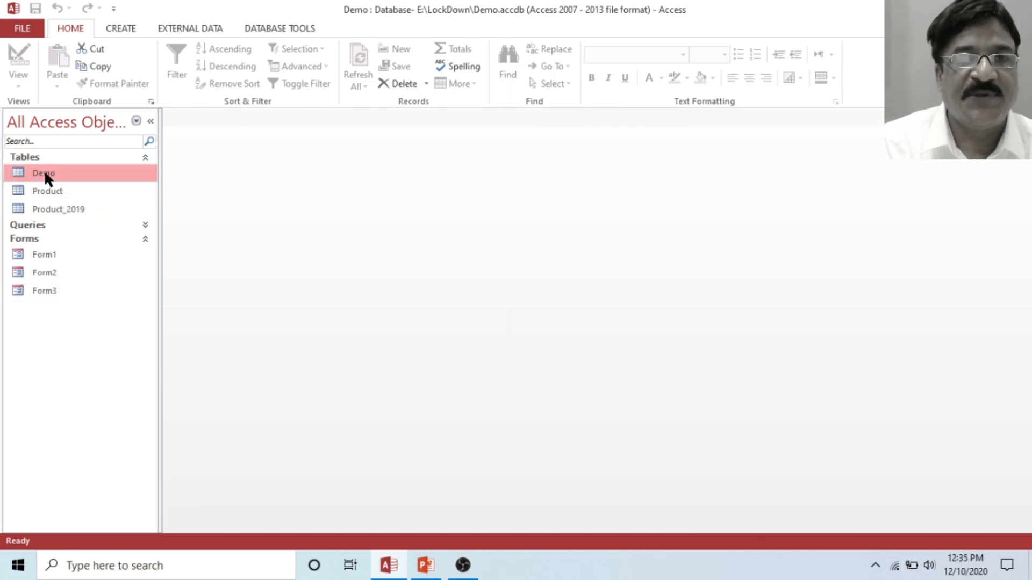
pyautogui.click(119, 31)
pyautogui.click(263, 63)
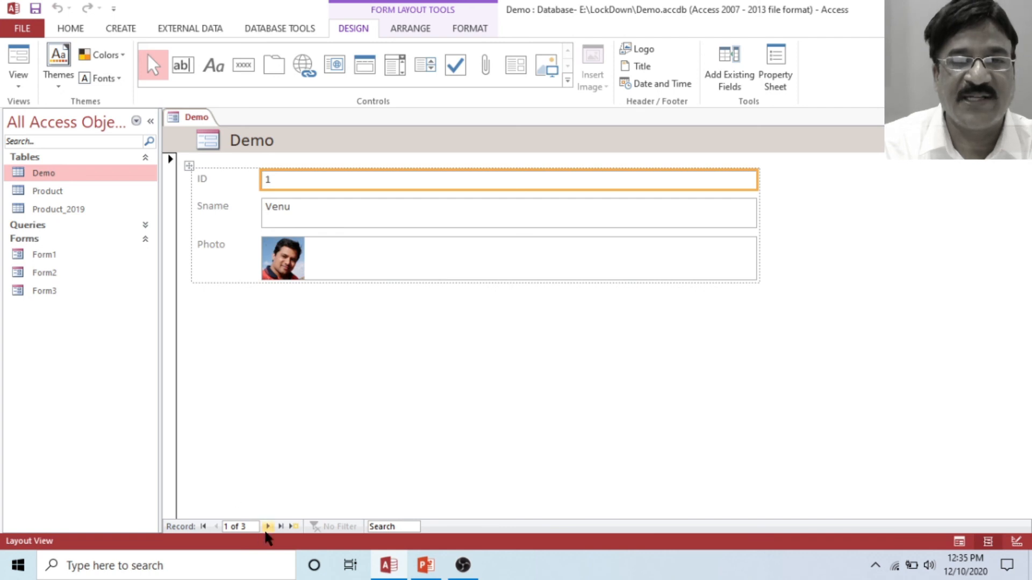
pyautogui.click(280, 527)
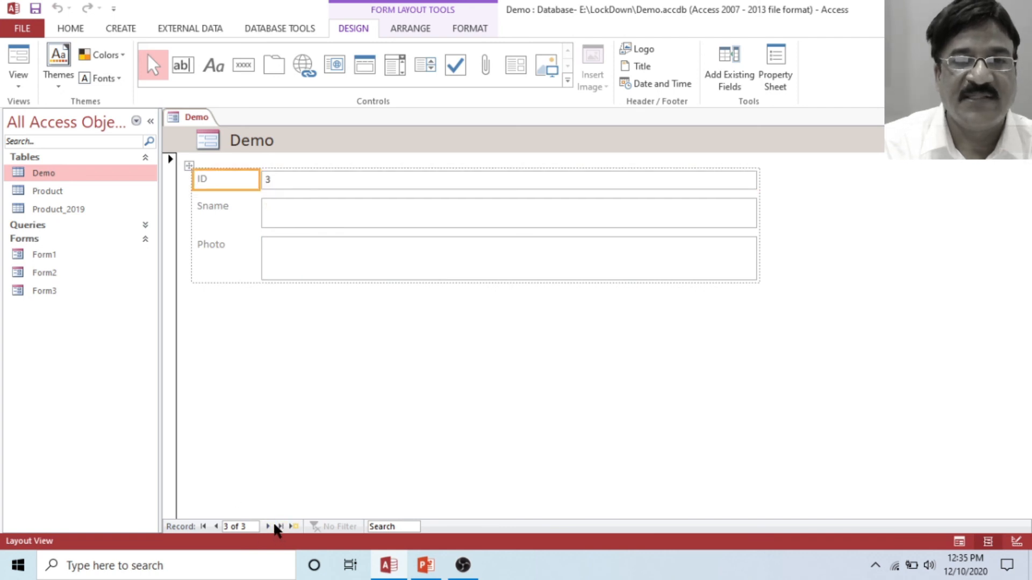
pyautogui.click(215, 526)
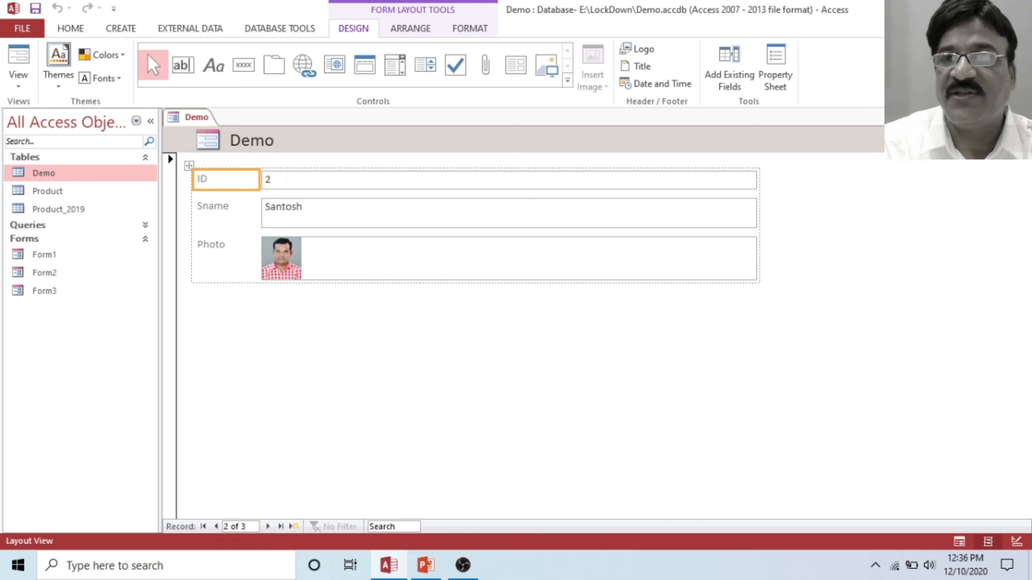
# Close the new form, saving it under the name Demo_Form
pyautogui.hotkey('ctrl', 'w')
pyautogui.click(463, 324)
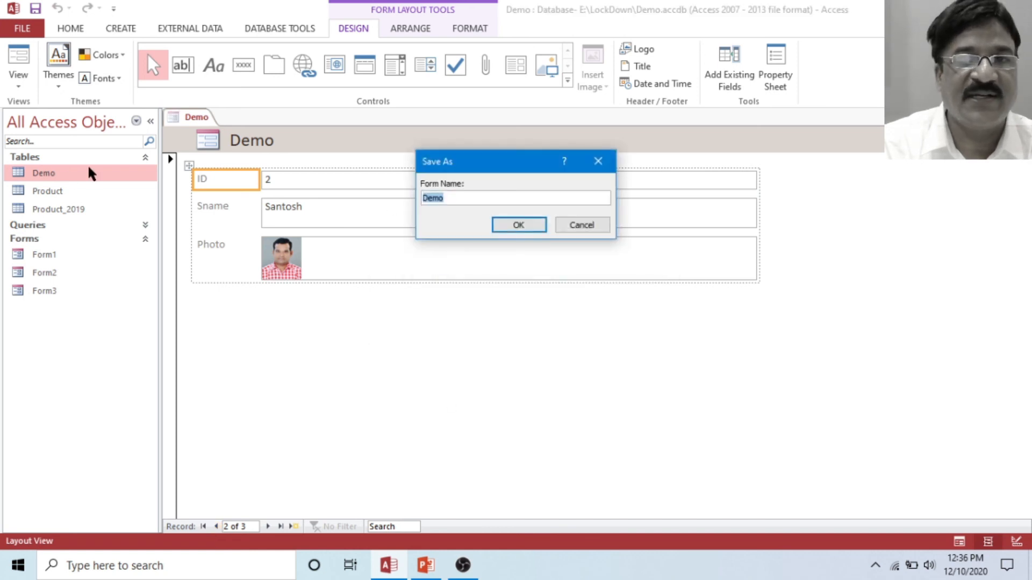
pyautogui.click(461, 203)
pyautogui.write('_Form')
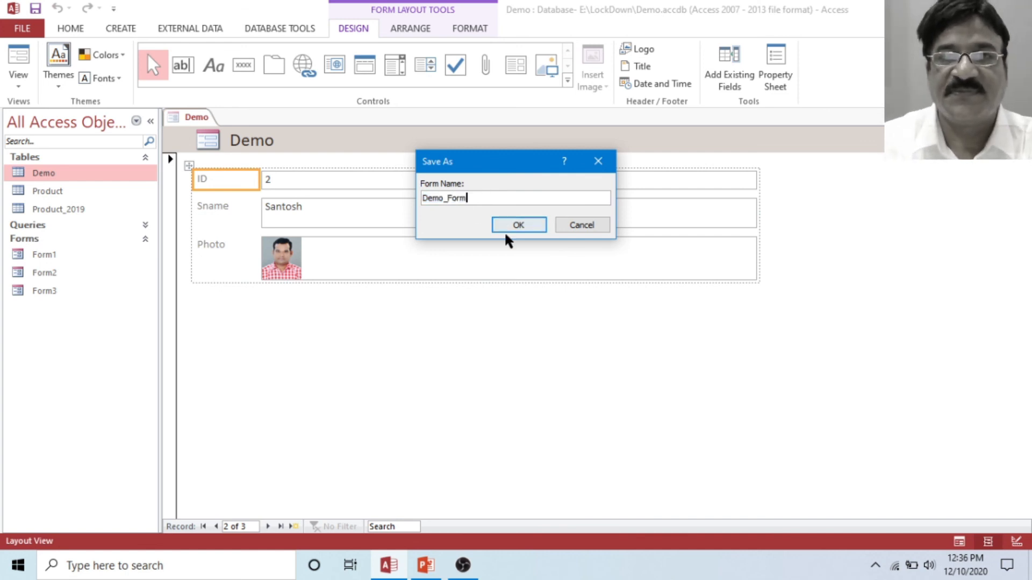
pyautogui.click(519, 224)
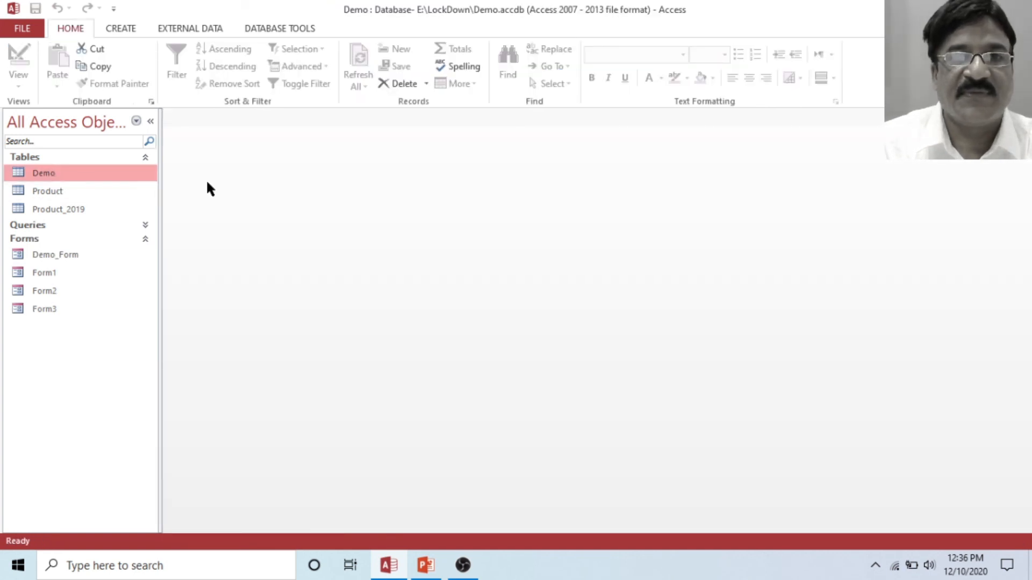
# Open the Demo table and enter a student's first name as the third record's Sname
pyautogui.doubleClick(78, 174)
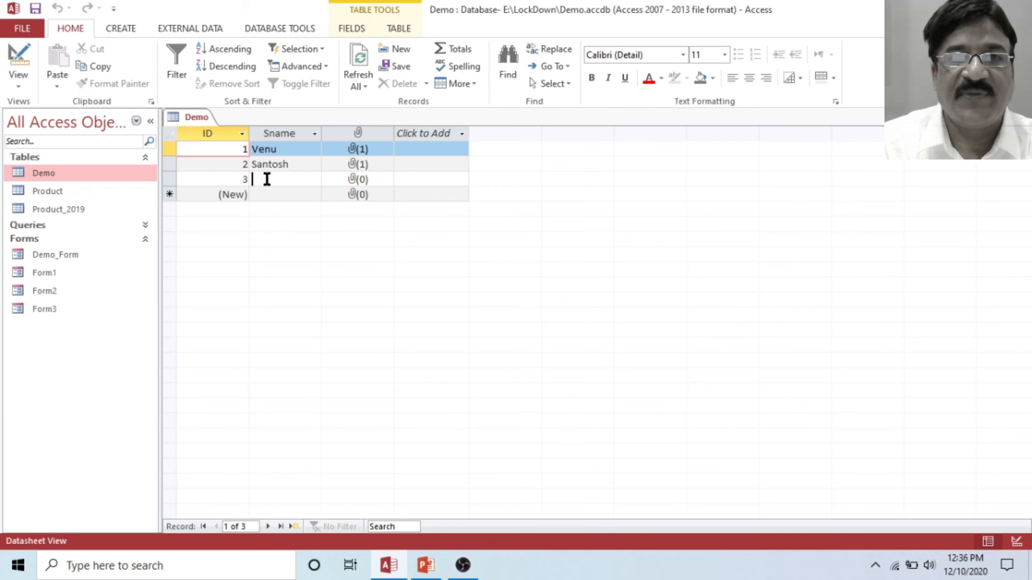
pyautogui.click(268, 178)
pyautogui.write('Kishor')
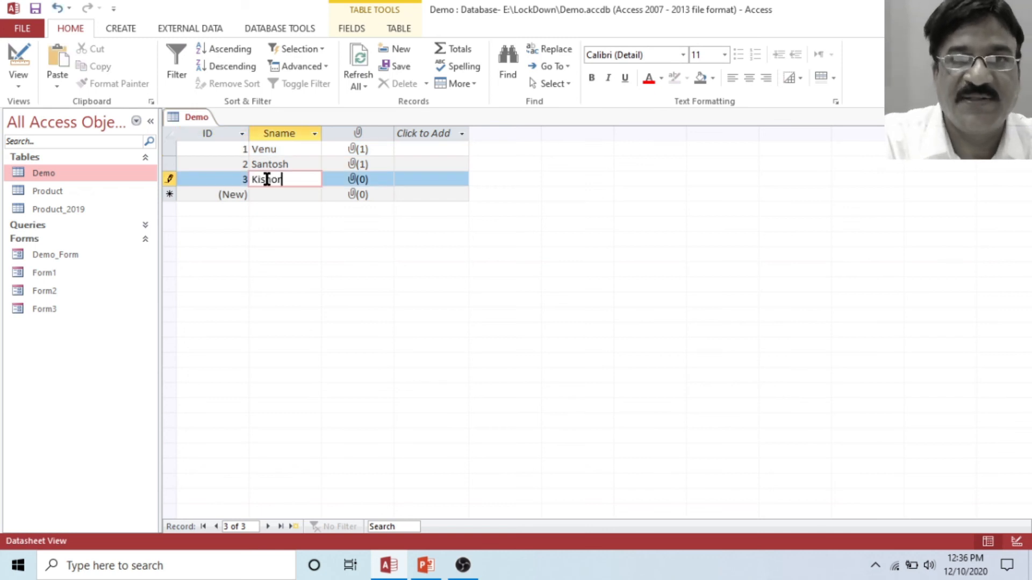
# Attach the SBK JPG photo to the third record of the Demo table, then close the table
pyautogui.click(366, 176)
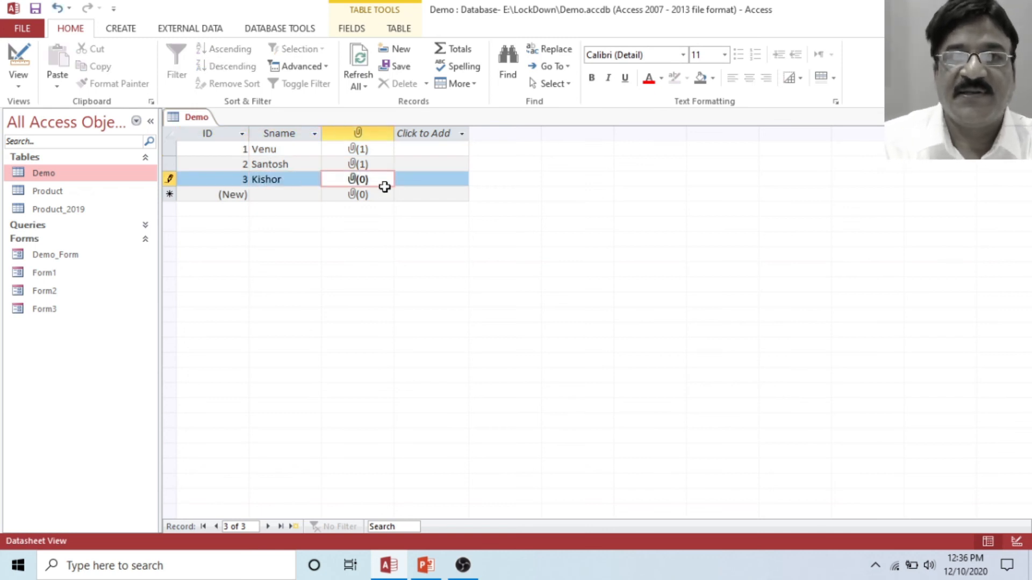
pyautogui.doubleClick(379, 179)
pyautogui.click(627, 232)
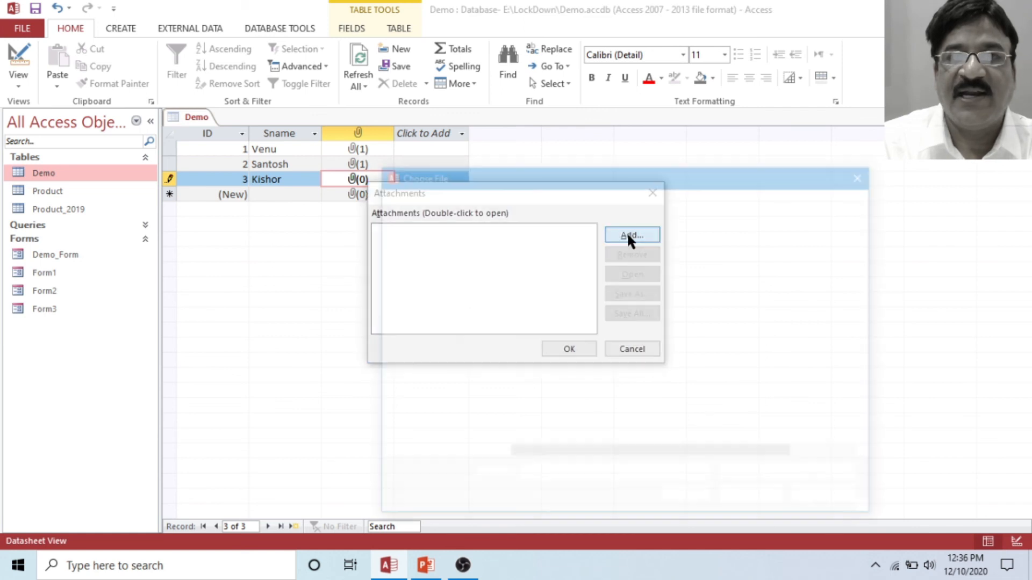
pyautogui.scroll(-1, 555, 405)
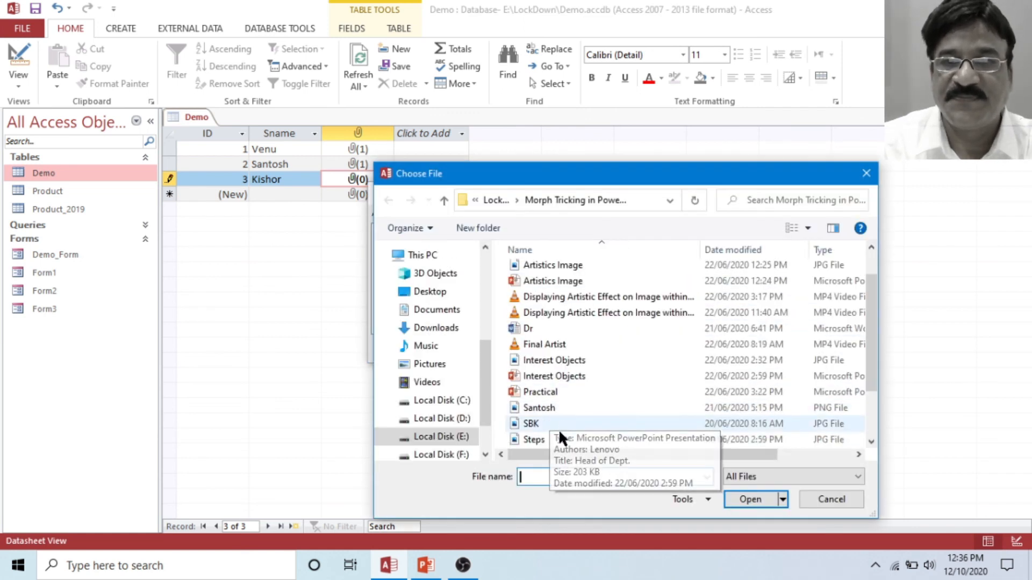
pyautogui.click(541, 423)
pyautogui.click(747, 498)
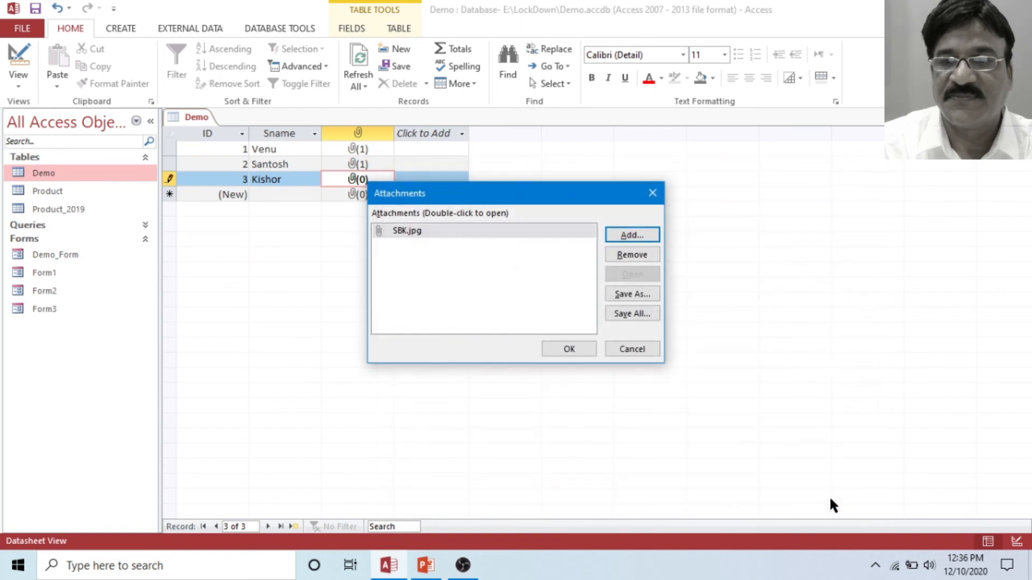
pyautogui.click(560, 348)
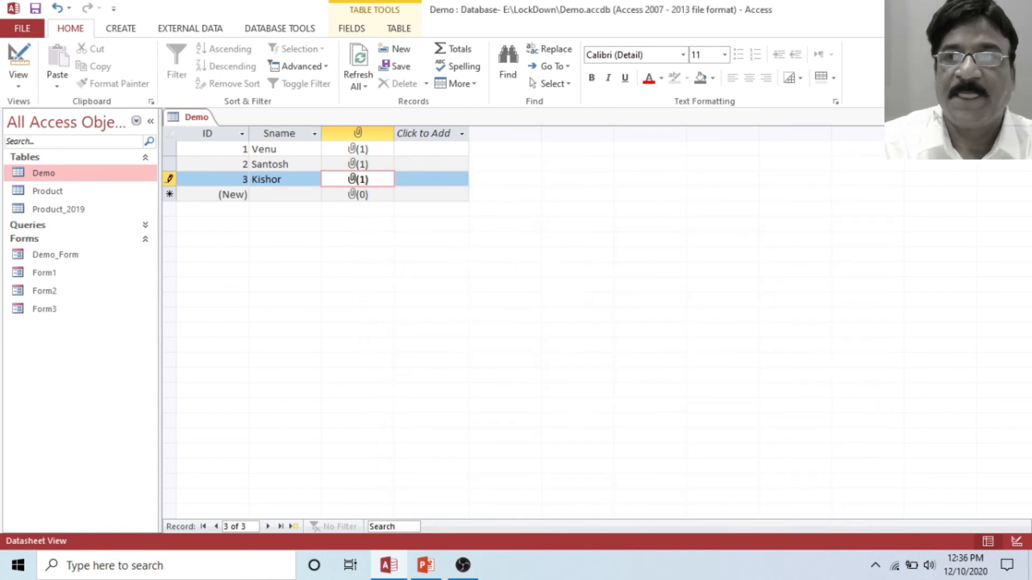
pyautogui.click(1023, 117)
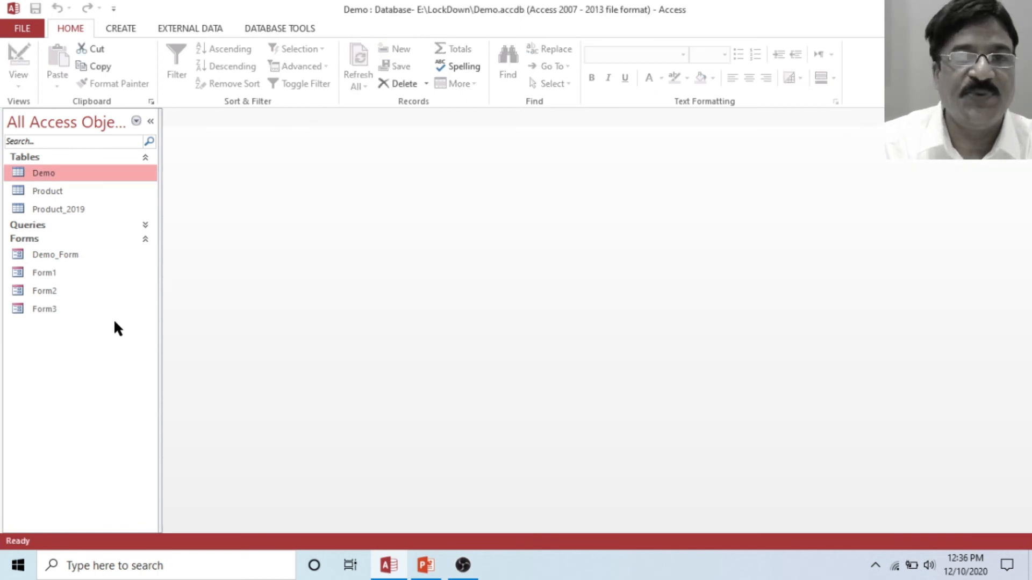
# Open Demo_Form and page through its records to the third one to check the added name and photo
pyautogui.doubleClick(60, 254)
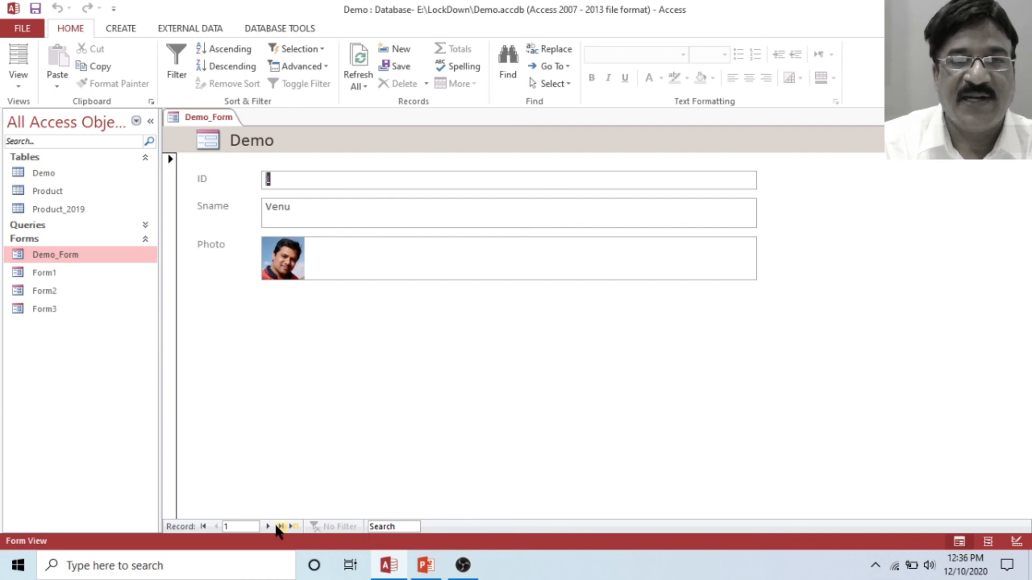
pyautogui.click(268, 526)
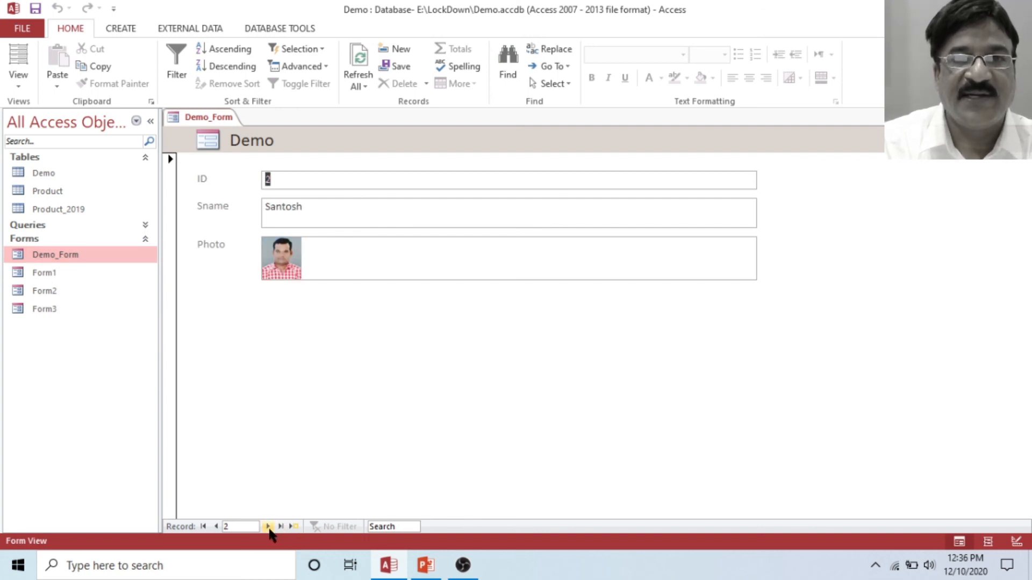
pyautogui.click(268, 527)
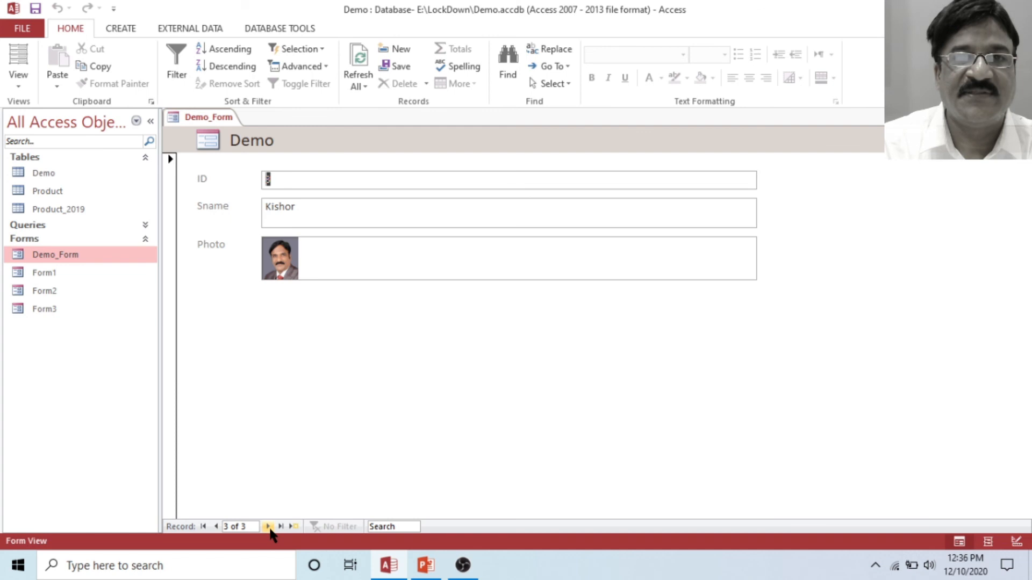